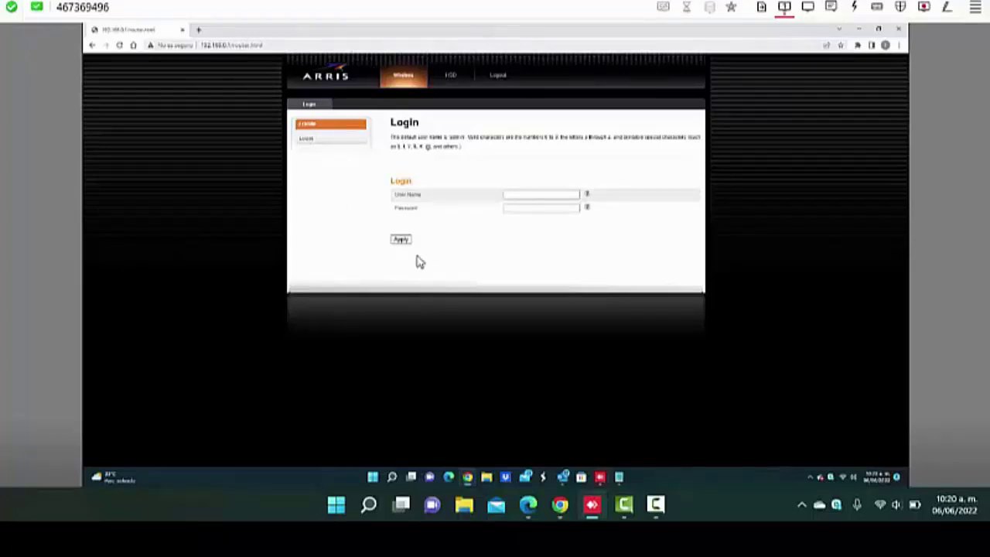
# - Load the router admin page at 192.168.0.1 in the browser
pyautogui.click(287, 42)
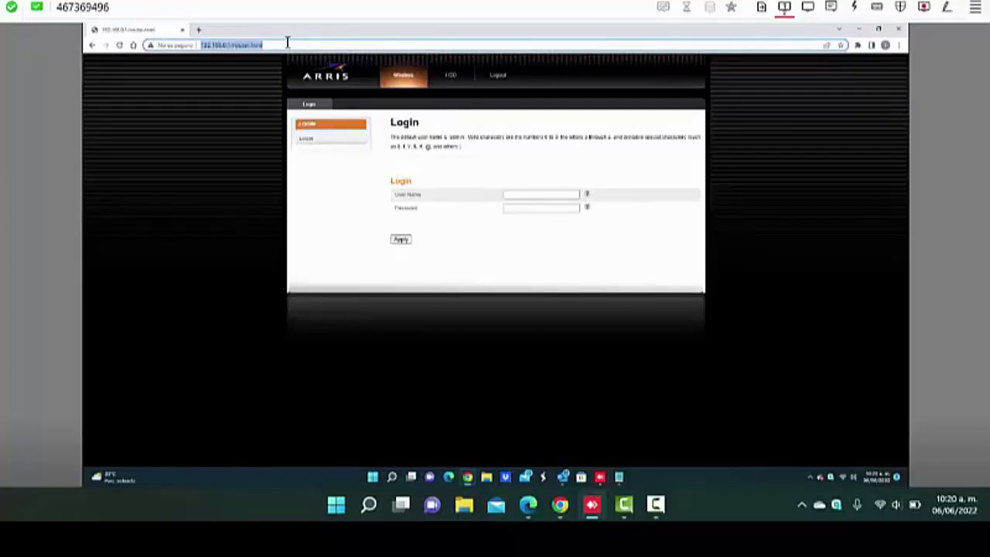
pyautogui.write('192.16')
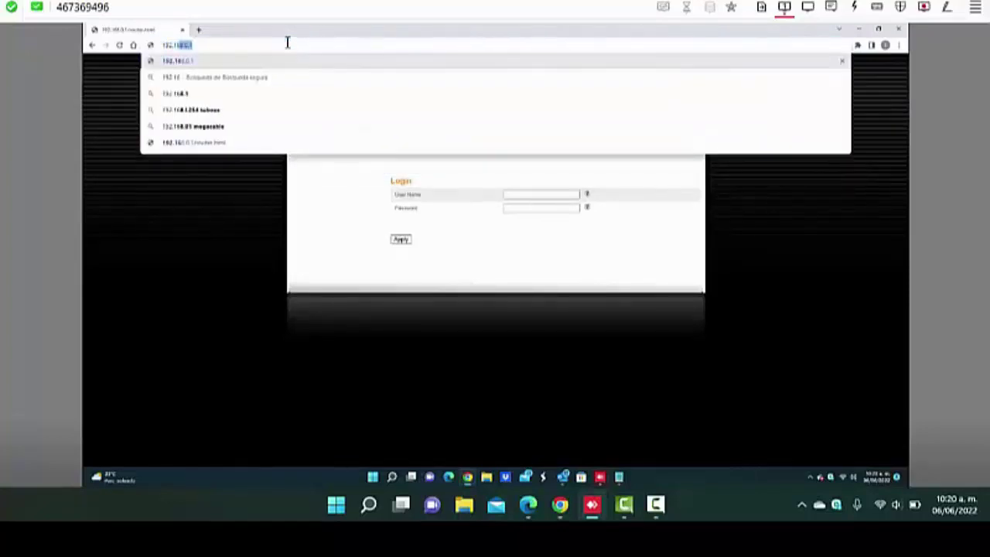
pyautogui.write('8.0.1')
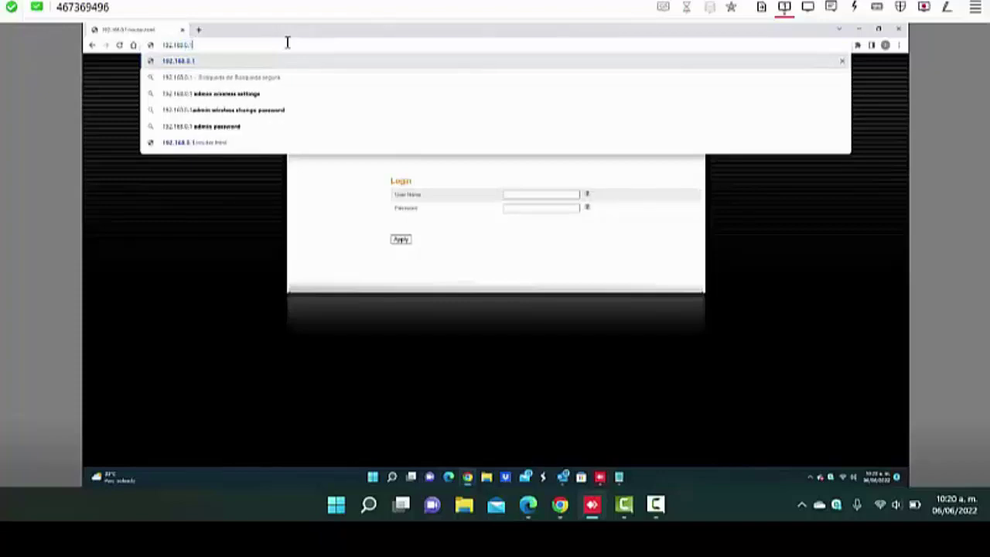
pyautogui.press('Return')
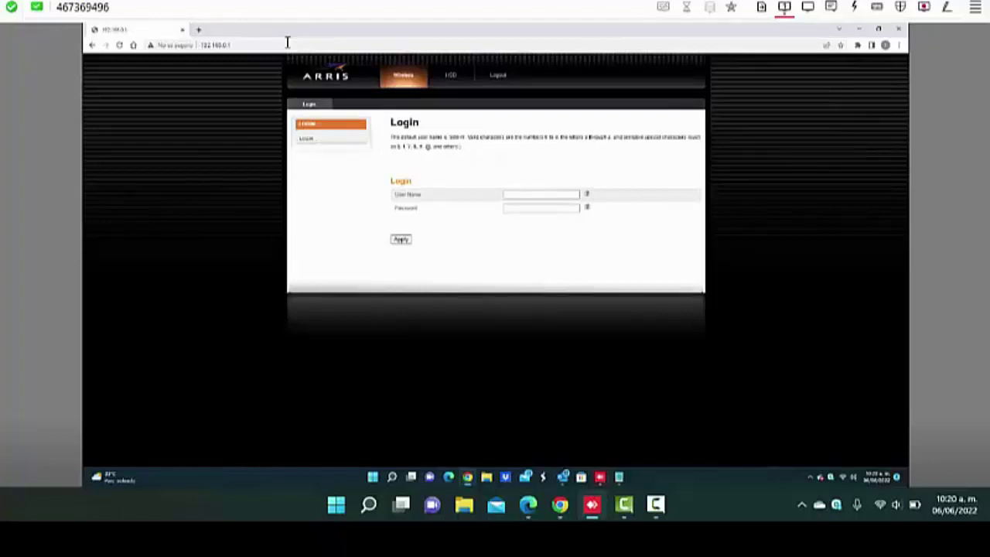
# - Log in with the administrator user name and password
pyautogui.click(523, 196)
pyautogui.write('admin')
pyautogui.click(531, 210)
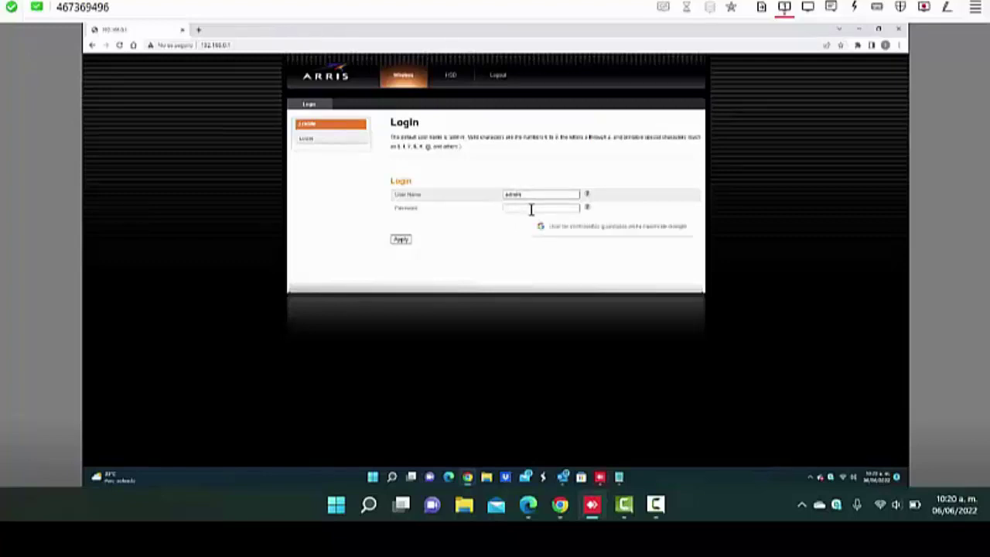
pyautogui.write('password')
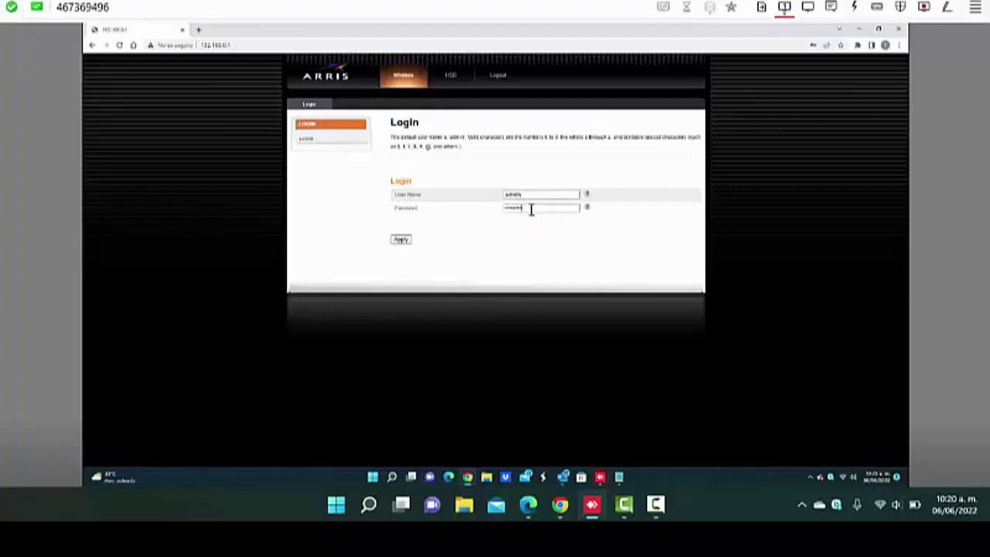
pyautogui.click(401, 241)
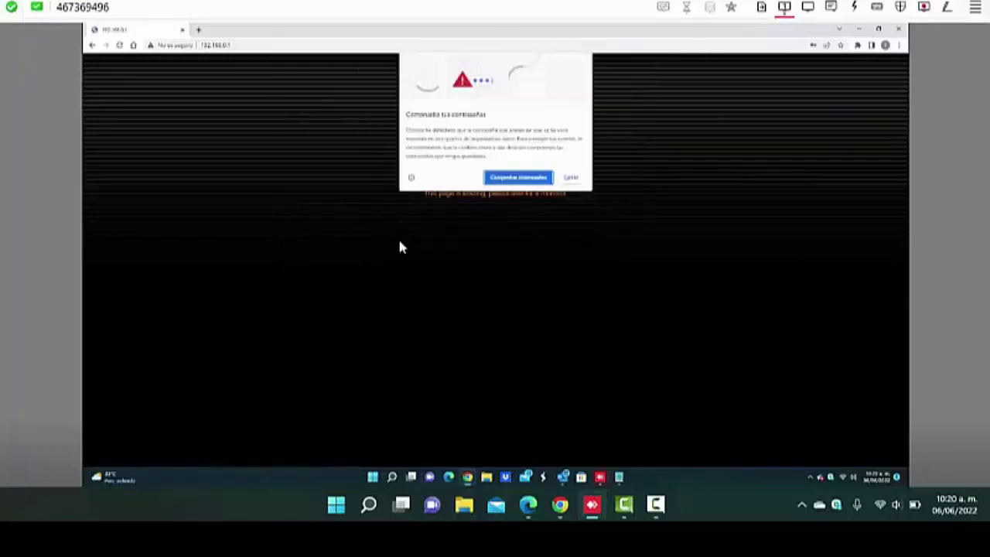
# - Dismiss Chrome's password-check and save-password prompts, then scroll down to the Wireless settings
pyautogui.click(576, 182)
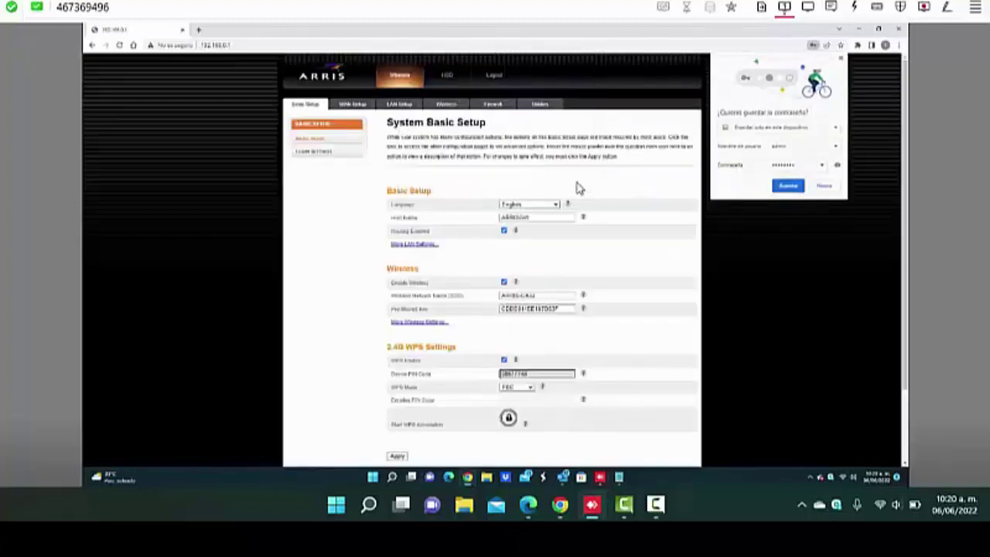
pyautogui.click(822, 188)
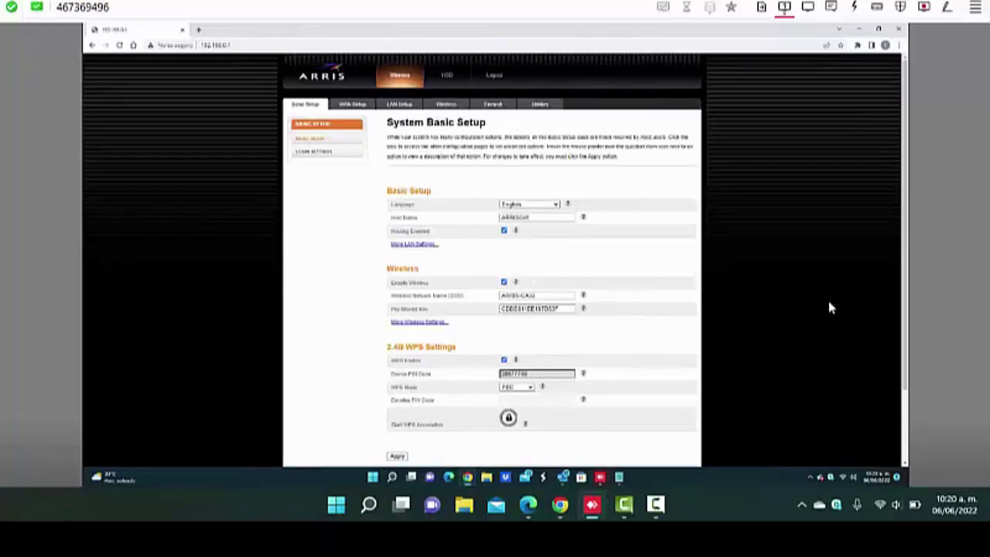
pyautogui.scroll(-1, 907, 410)
pyautogui.scroll(-3, 907, 416)
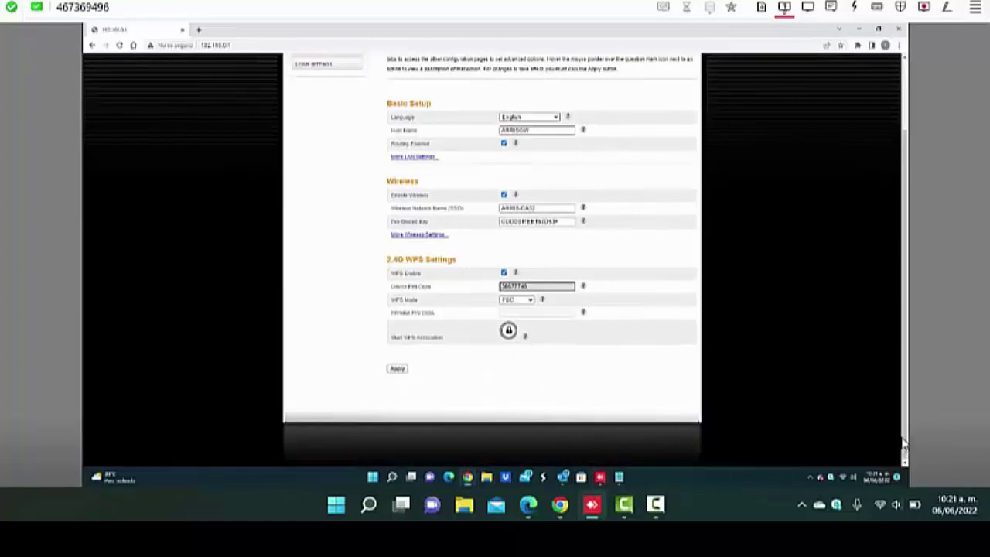
pyautogui.moveTo(905, 441)
pyautogui.mouseDown()
pyautogui.moveTo(909, 403)
pyautogui.moveTo(910, 433)
pyautogui.mouseUp()
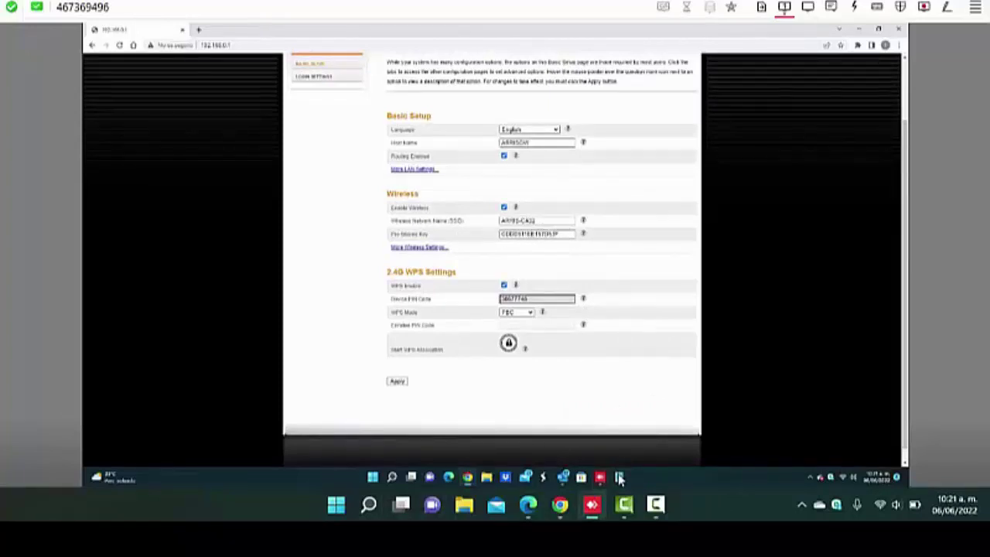
# - Open Notepad in the background, then replace the old Wi-Fi pre-shared key with a new key
pyautogui.click(619, 477)
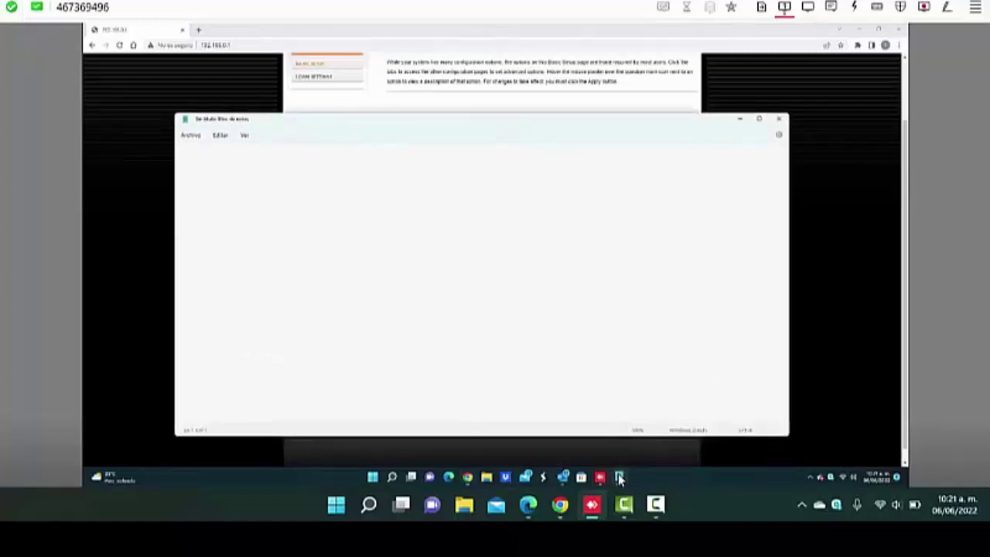
pyautogui.click(739, 118)
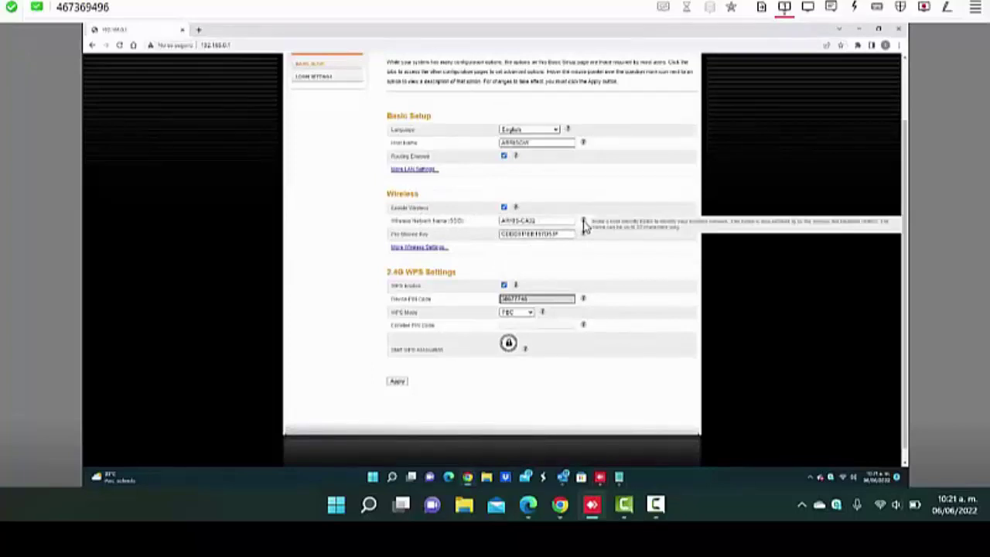
pyautogui.moveTo(575, 233)
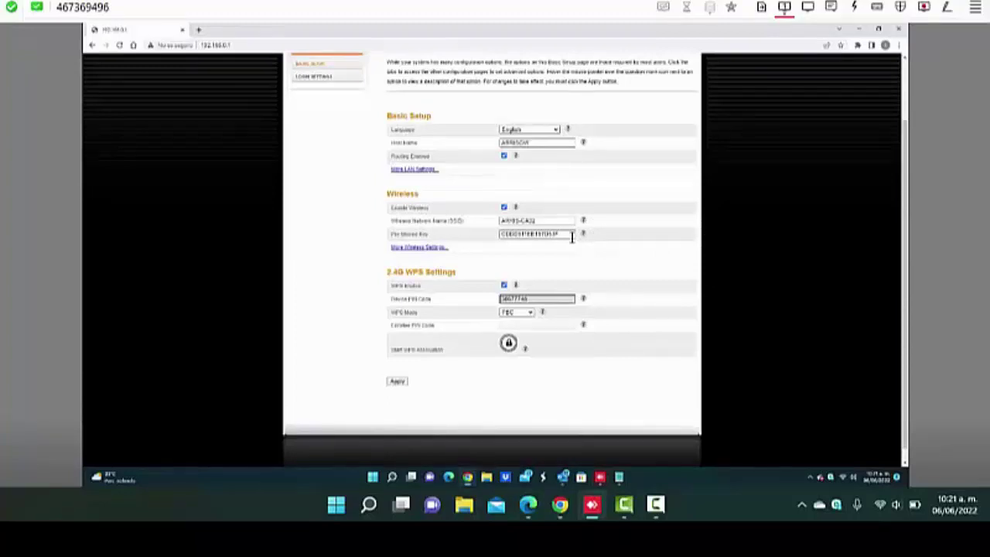
pyautogui.press('BackSpace')
pyautogui.press('BackSpace')
pyautogui.press('BackSpace')
pyautogui.press('BackSpace')
pyautogui.press('BackSpace')
pyautogui.press('BackSpace')
pyautogui.press('BackSpace')
pyautogui.press('BackSpace')
pyautogui.press('BackSpace')
pyautogui.press('BackSpace')
pyautogui.press('BackSpace')
pyautogui.press('BackSpace')
pyautogui.press('BackSpace')
pyautogui.press('BackSpace')
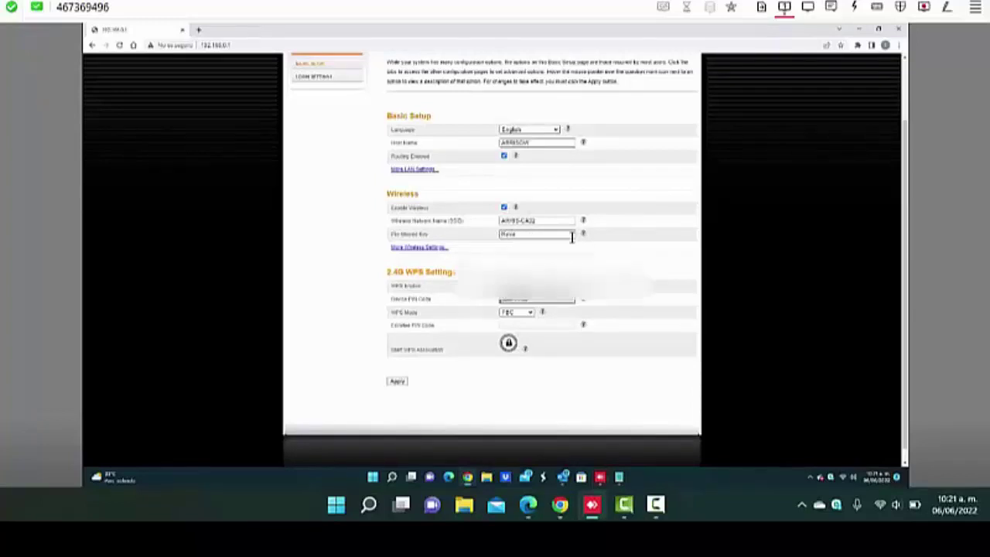
pyautogui.moveTo(562, 236); pyautogui.dragTo(496, 239)
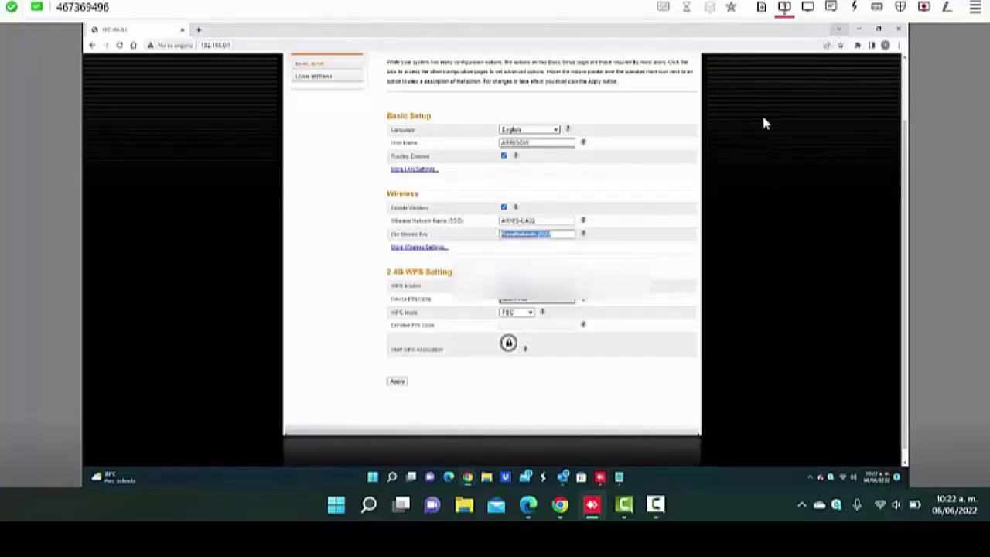
# - Minimize the browser and open a maximized Notepad window
pyautogui.click(859, 31)
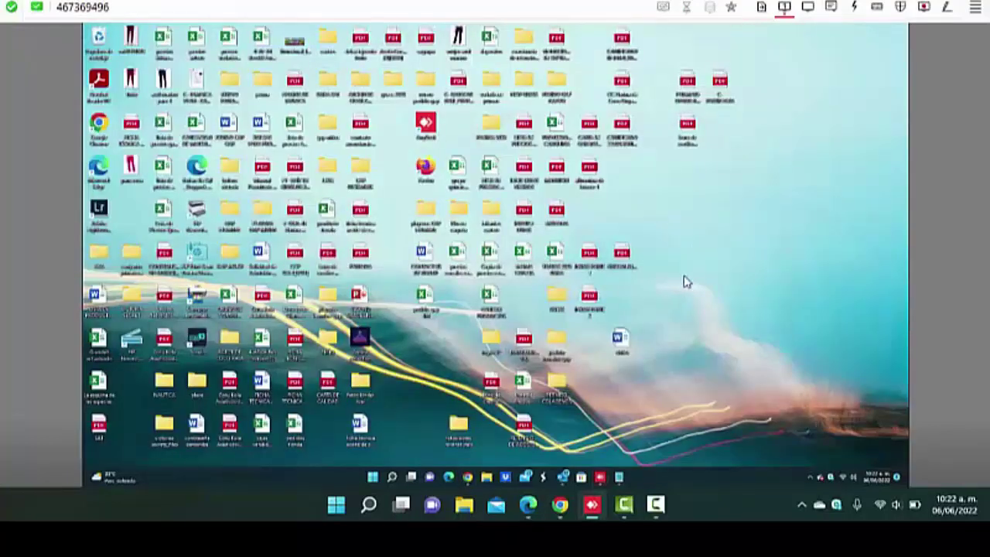
pyautogui.click(618, 478)
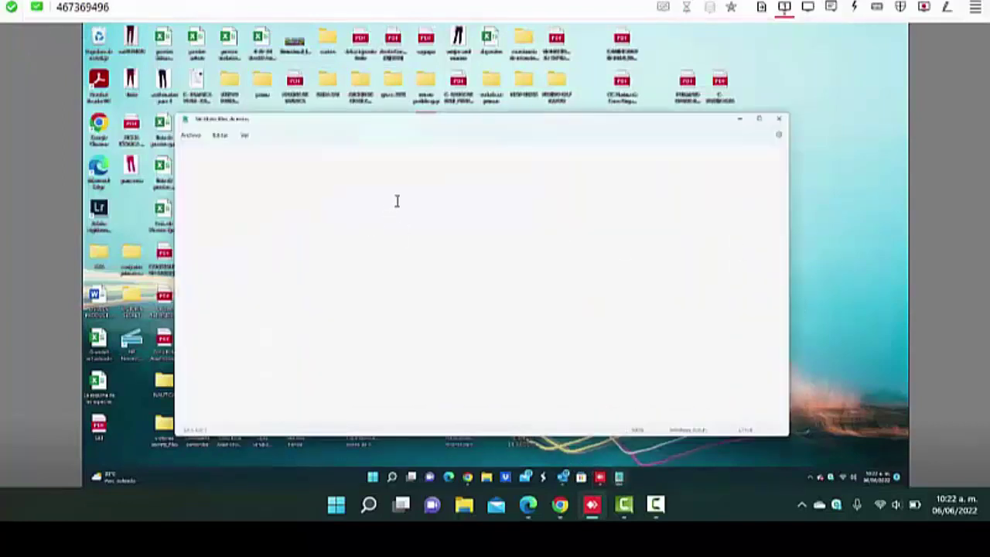
pyautogui.click(762, 120)
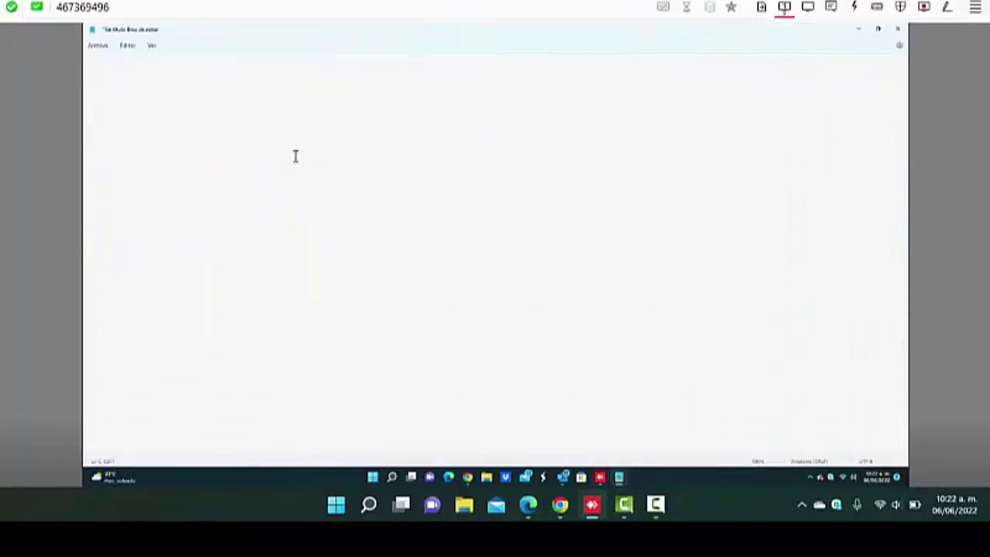
# - Type the label 'contraseña red inalámbrica:' and start a new line below it
pyautogui.write('contraseña')
pyautogui.write(':')
pyautogui.press('BackSpace')
pyautogui.press('BackSpace')
pyautogui.press('BackSpace')
pyautogui.press('BackSpace')
pyautogui.write('ña red inalámbrica:')
pyautogui.press('Return')
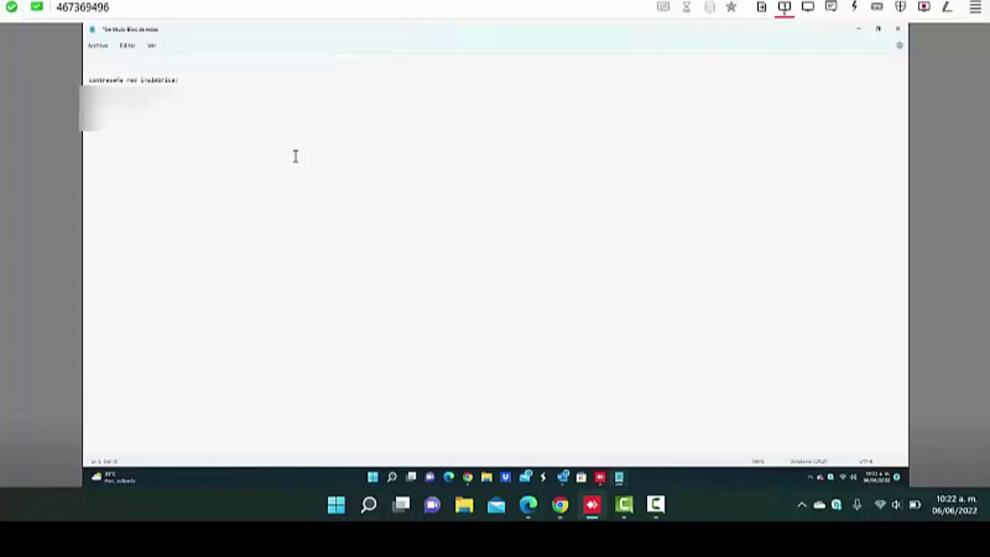
pyautogui.click(96, 47)
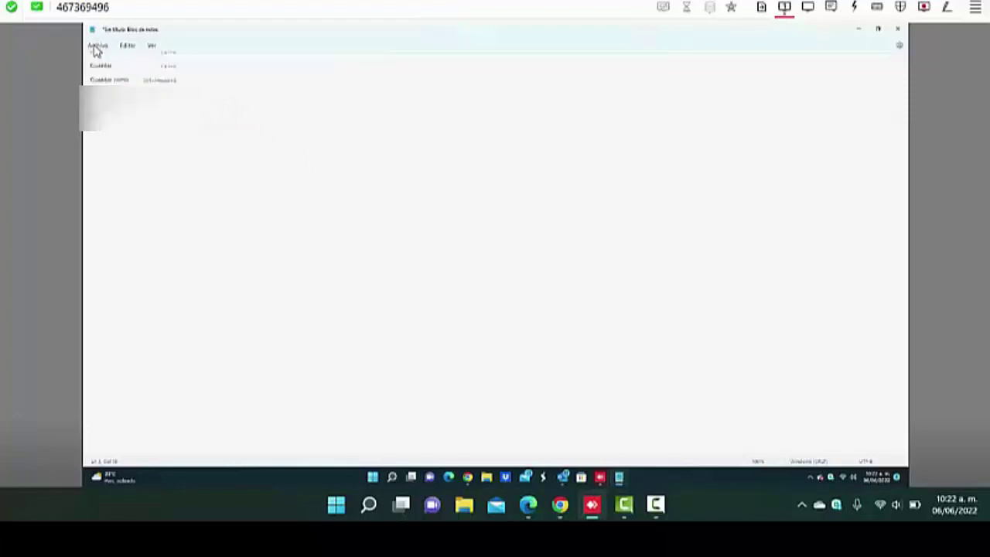
# - Save the note to Escritorio (Desktop) as 'contraseña red inalámbrica'
pyautogui.click(116, 118)
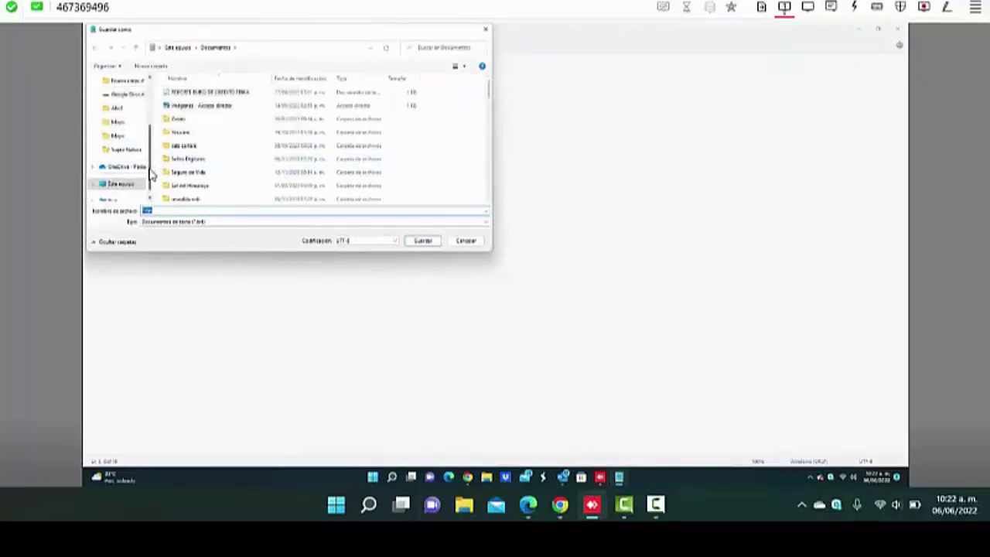
pyautogui.scroll(5, 131, 155)
pyautogui.click(123, 99)
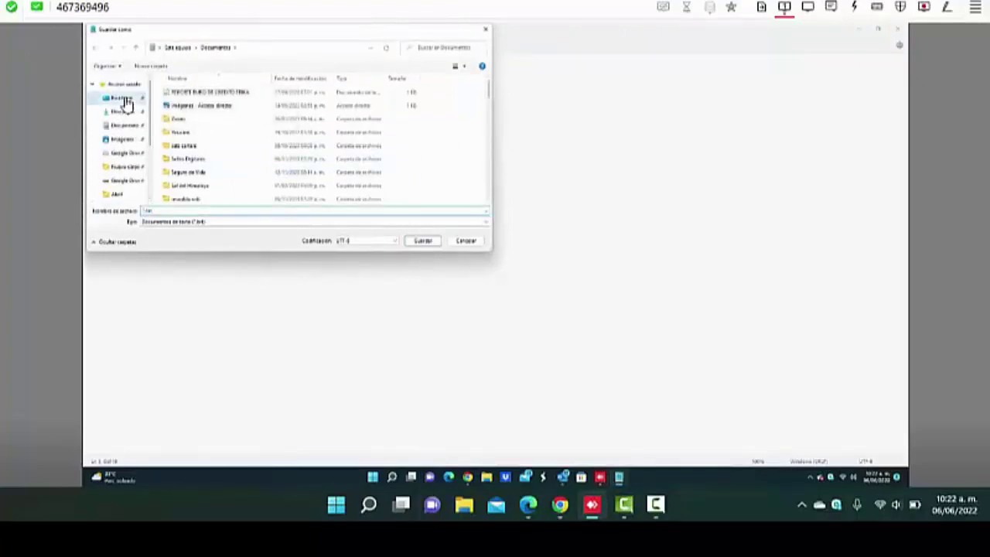
pyautogui.doubleClick(212, 211)
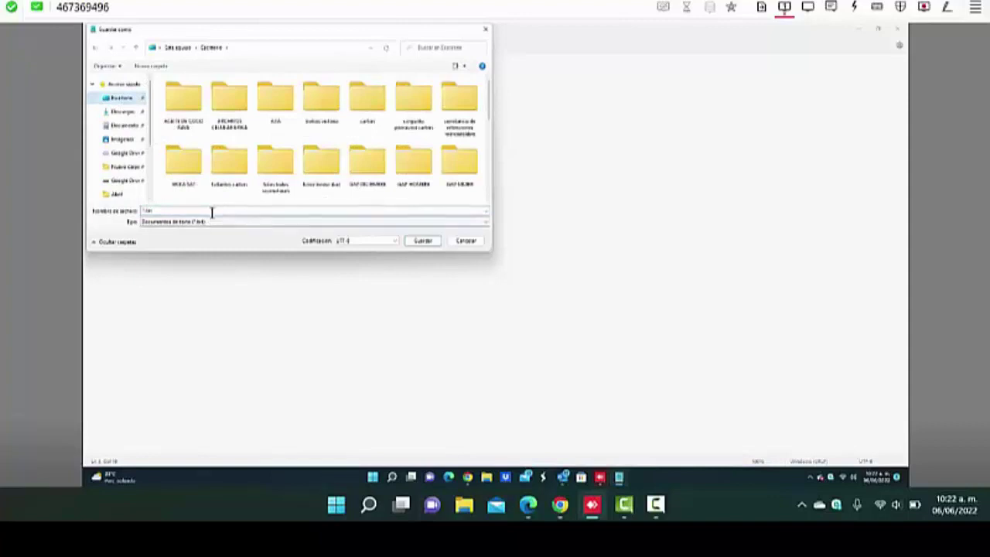
pyautogui.write('contraseña')
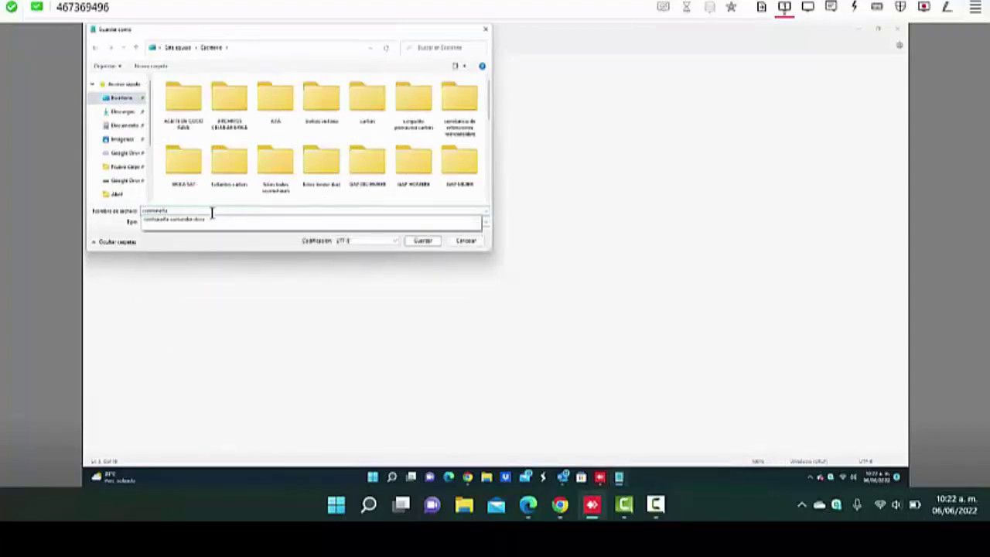
pyautogui.write('.txt ')
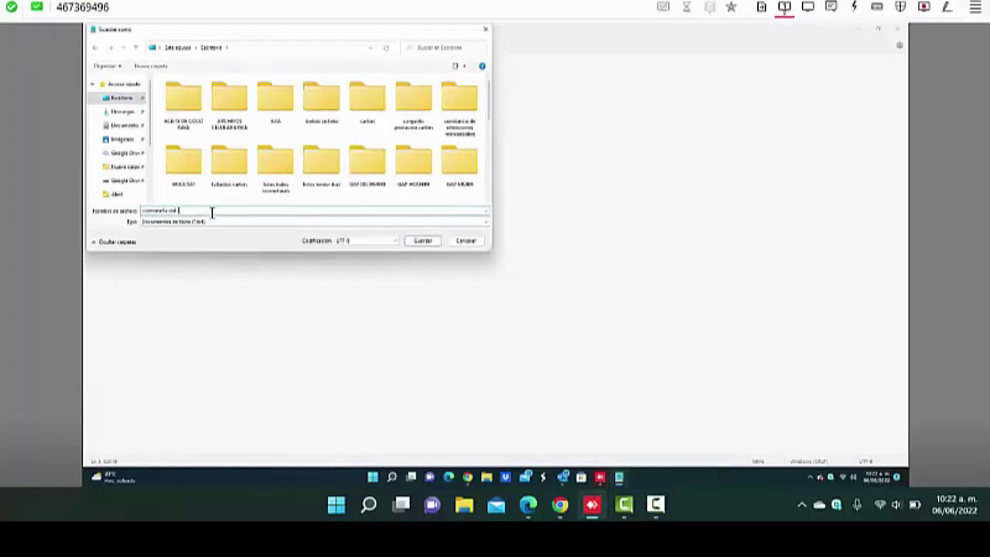
pyautogui.write('cuadrado')
pyautogui.write(' c')
pyautogui.click(431, 245)
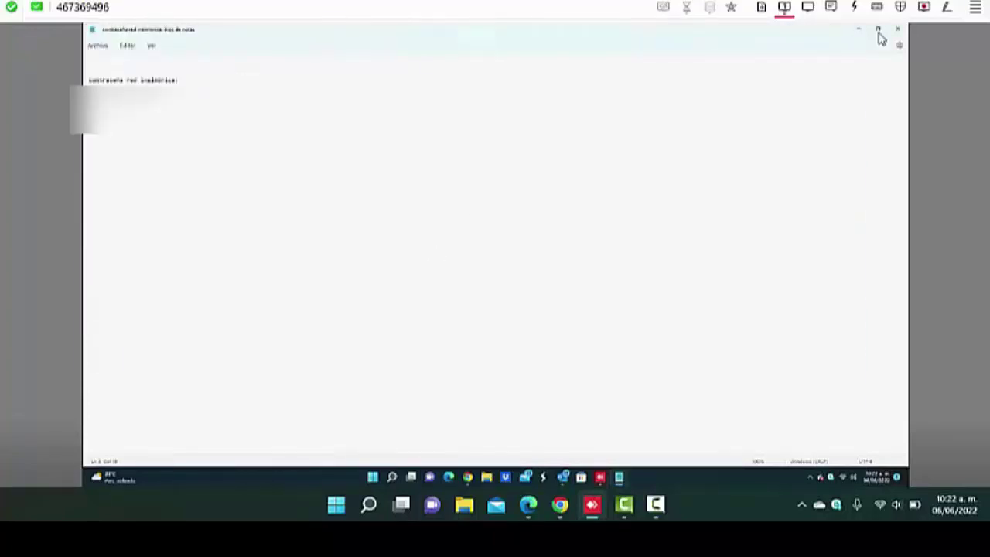
# - Minimize Notepad and switch back to Chrome showing the router's Basic Setup page
pyautogui.click(879, 32)
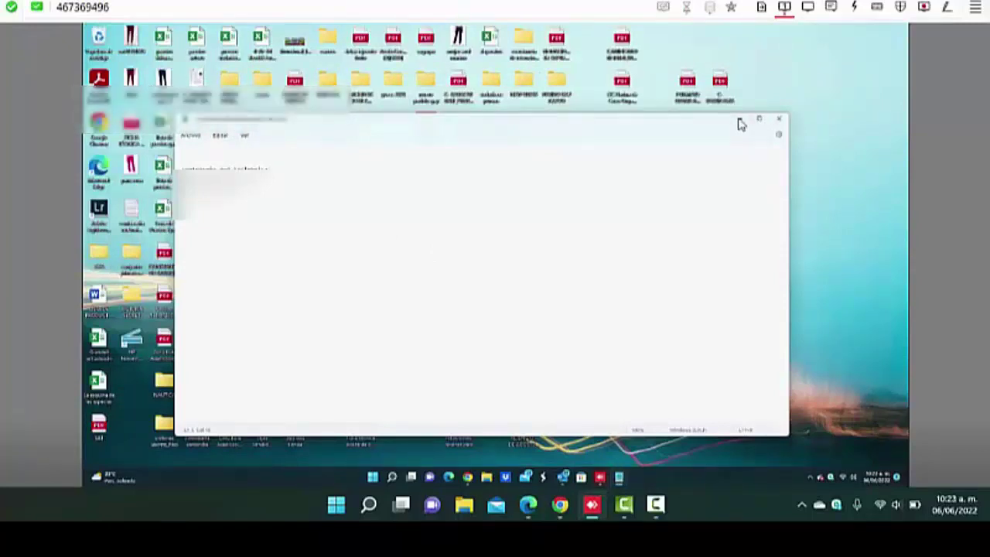
pyautogui.click(740, 123)
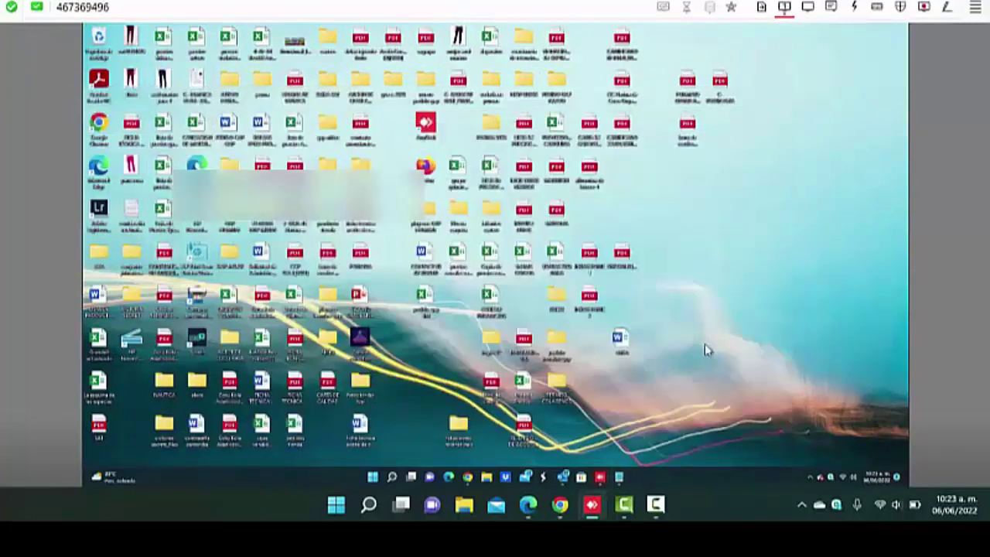
pyautogui.click(468, 479)
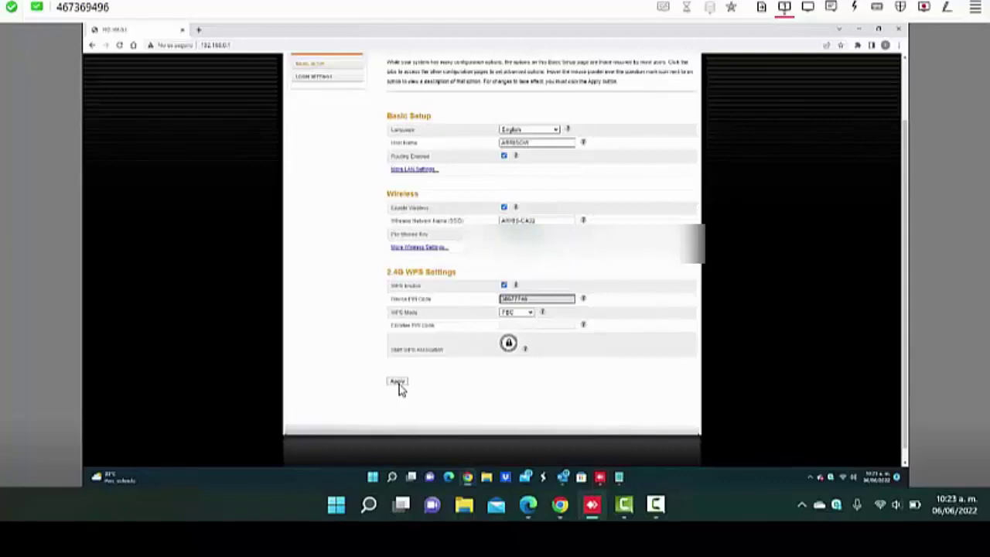
# - Apply the Basic Setup changes with the new pre-shared key and wait for the reload
pyautogui.click(398, 386)
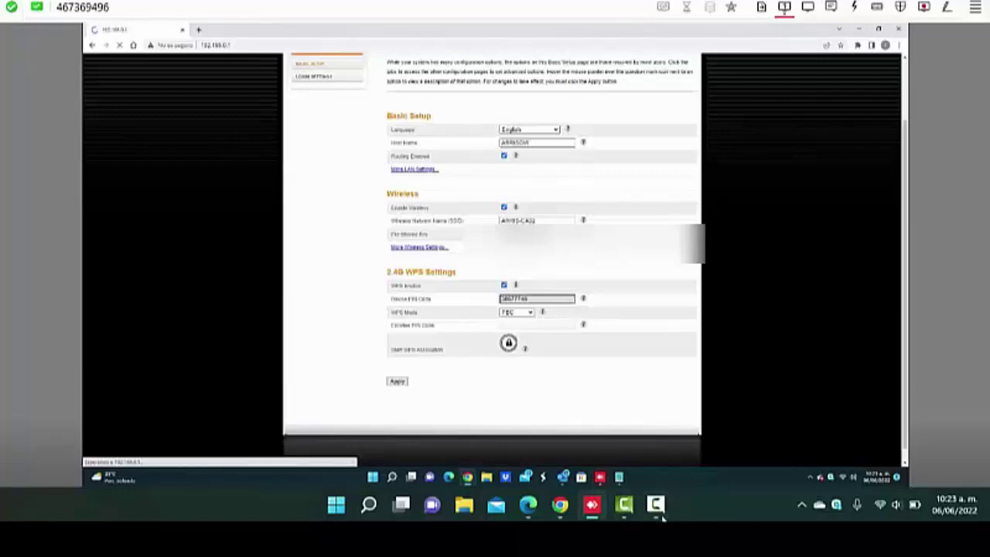
pyautogui.click(625, 508)
pyautogui.click(630, 517)
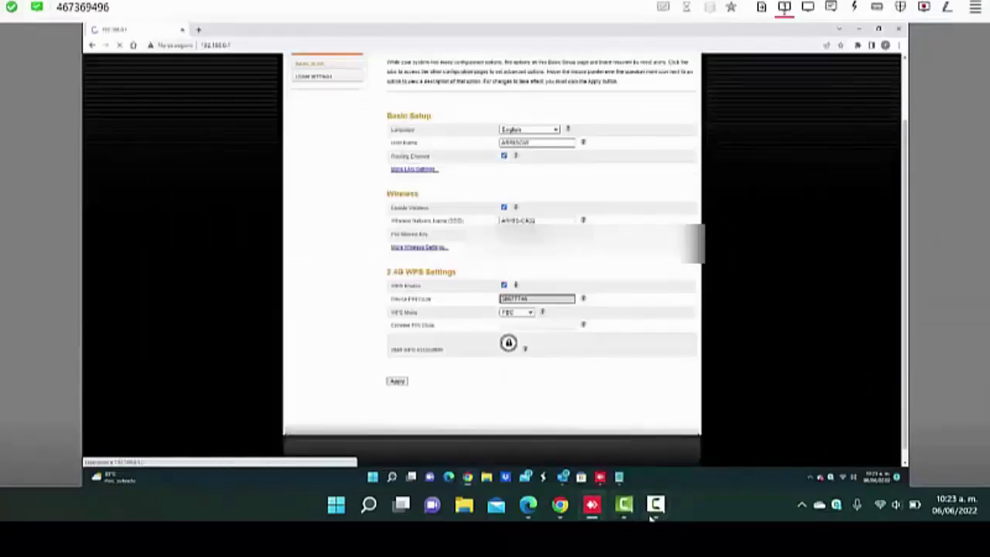
pyautogui.click(655, 507)
pyautogui.click(971, 456)
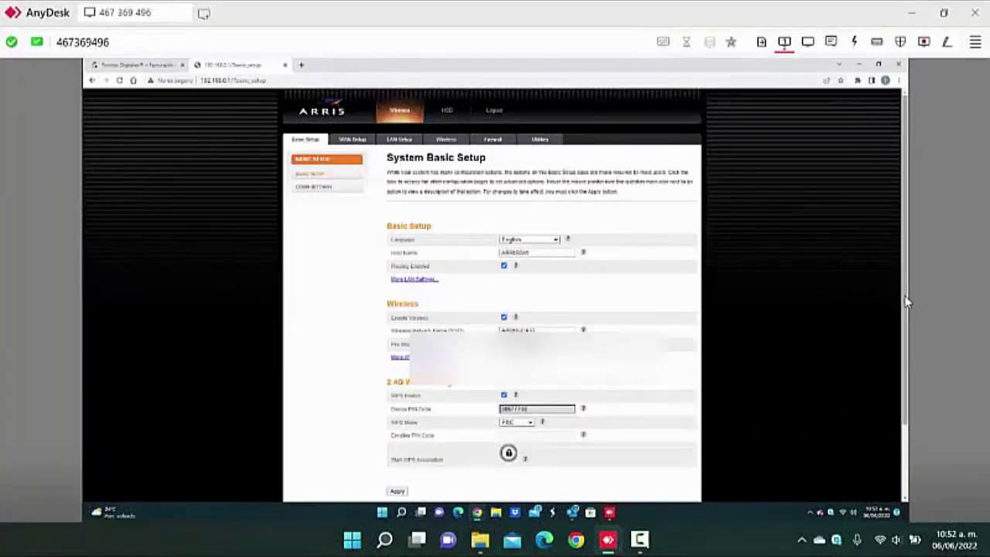
# - Review the Wireless settings page, then move on to the Firewall Settings page
pyautogui.scroll(-2, 590, 321)
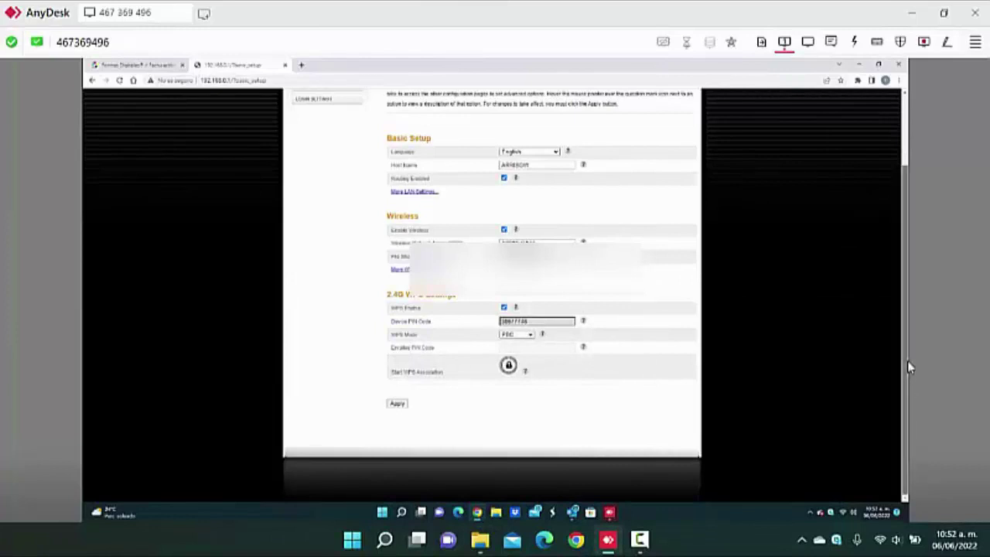
pyautogui.moveTo(907, 360); pyautogui.dragTo(920, 257)
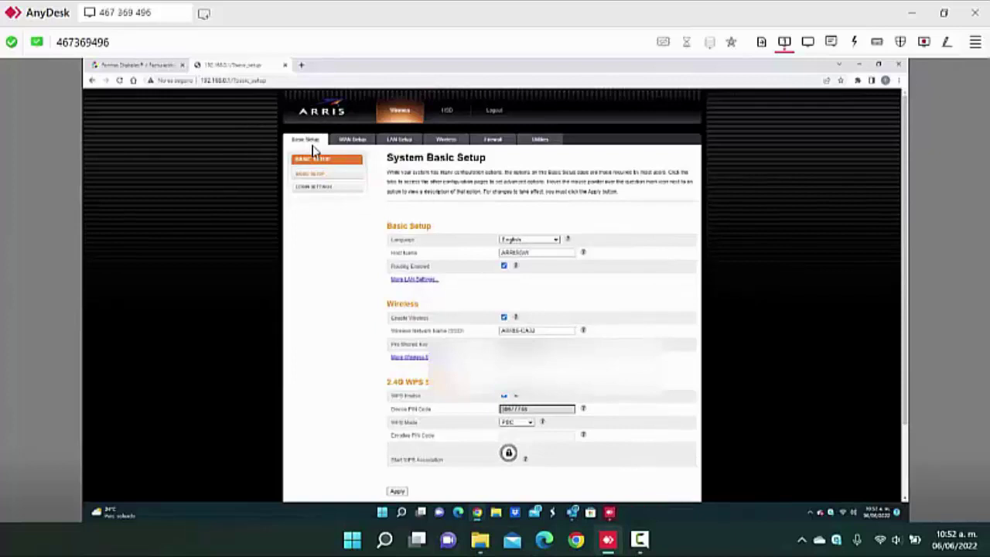
pyautogui.click(449, 149)
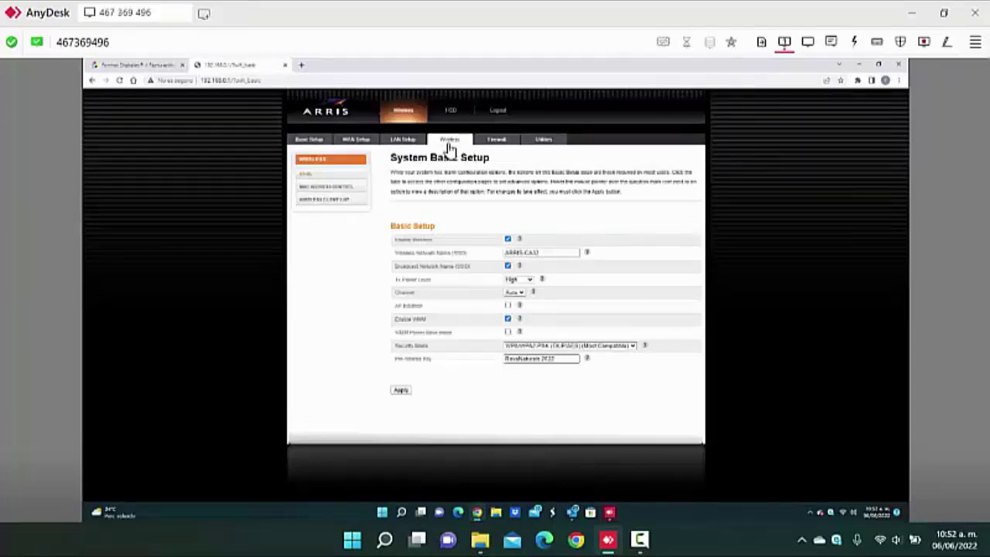
pyautogui.click(500, 144)
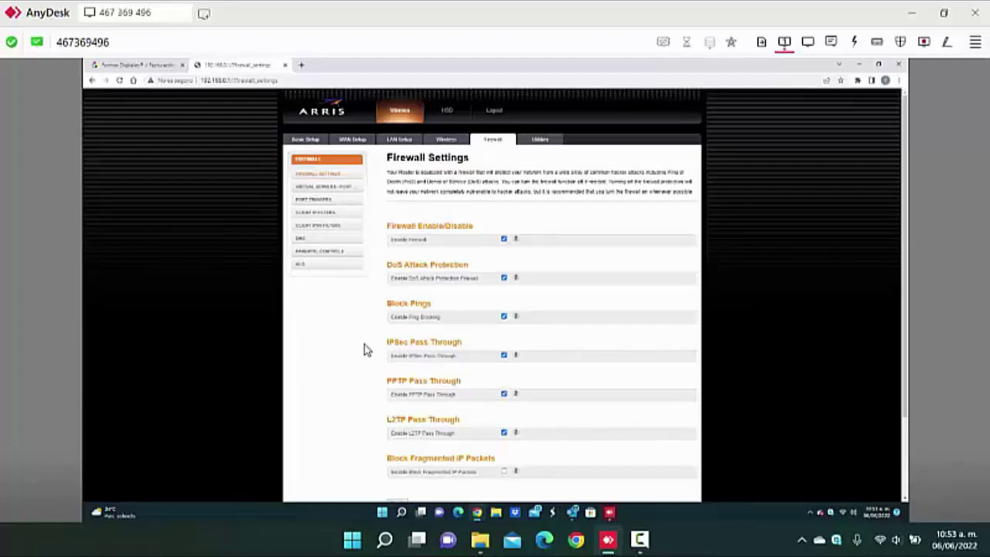
# - Open the Utilities tab, which returns the router to its Login page
pyautogui.click(548, 146)
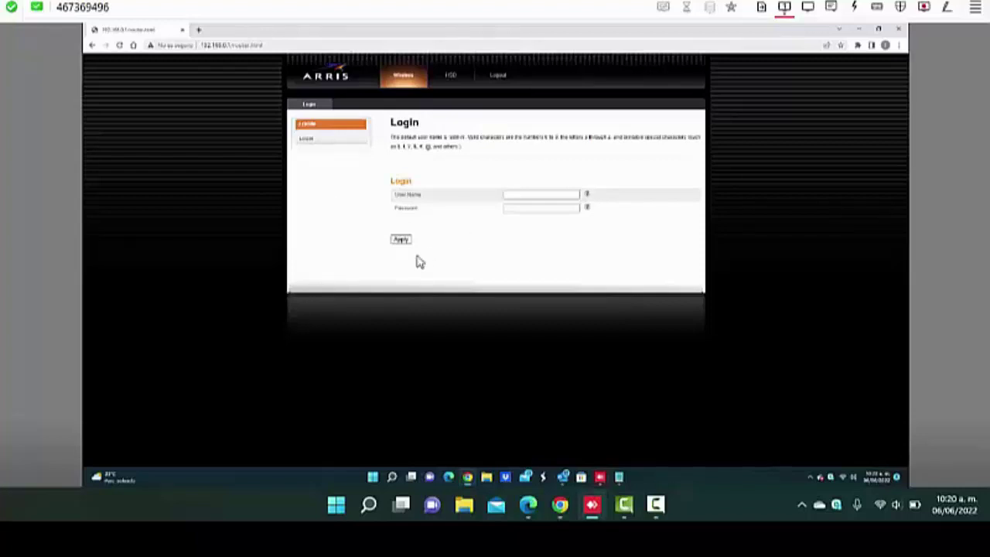
# - Reload the router admin page at 192.168.0.1
pyautogui.click(287, 44)
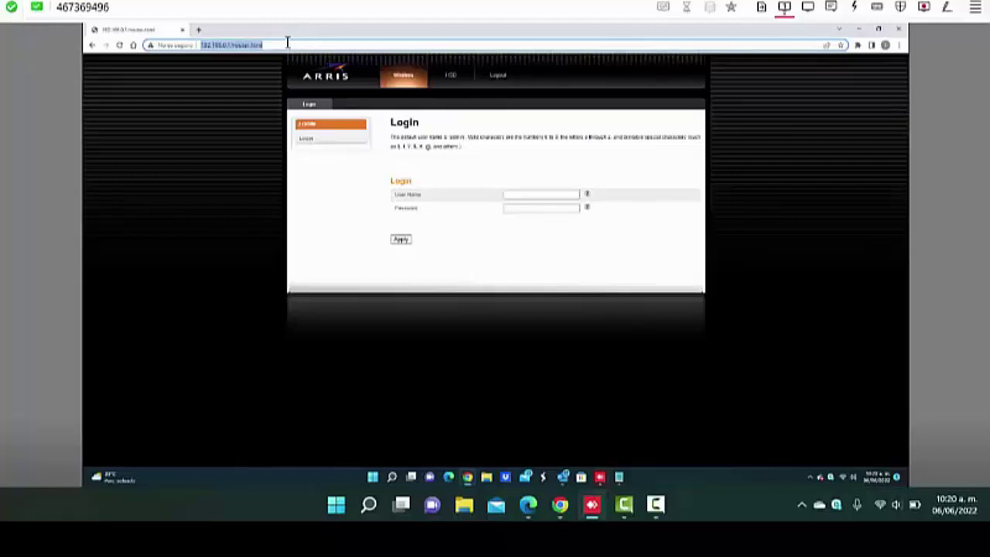
pyautogui.write('192.16')
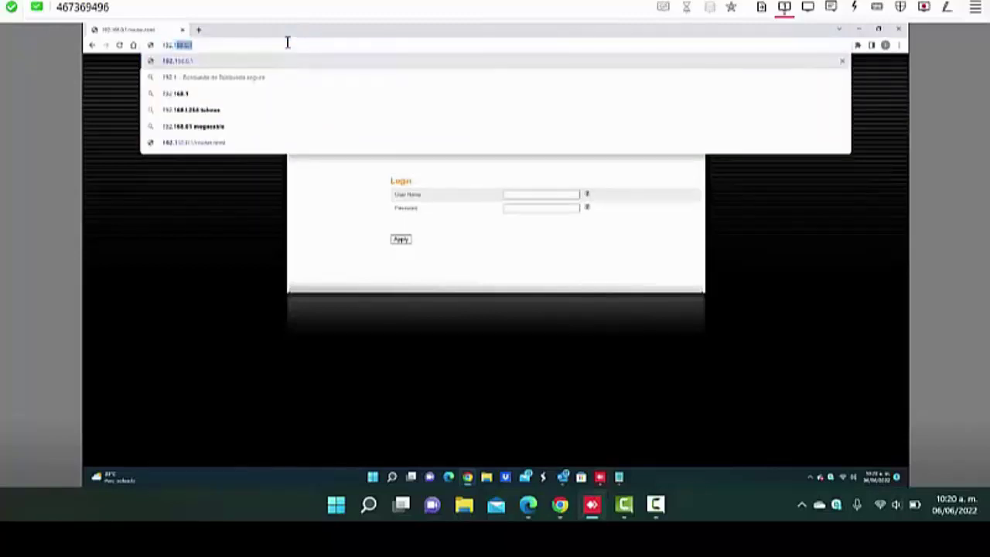
pyautogui.write('8.0.1')
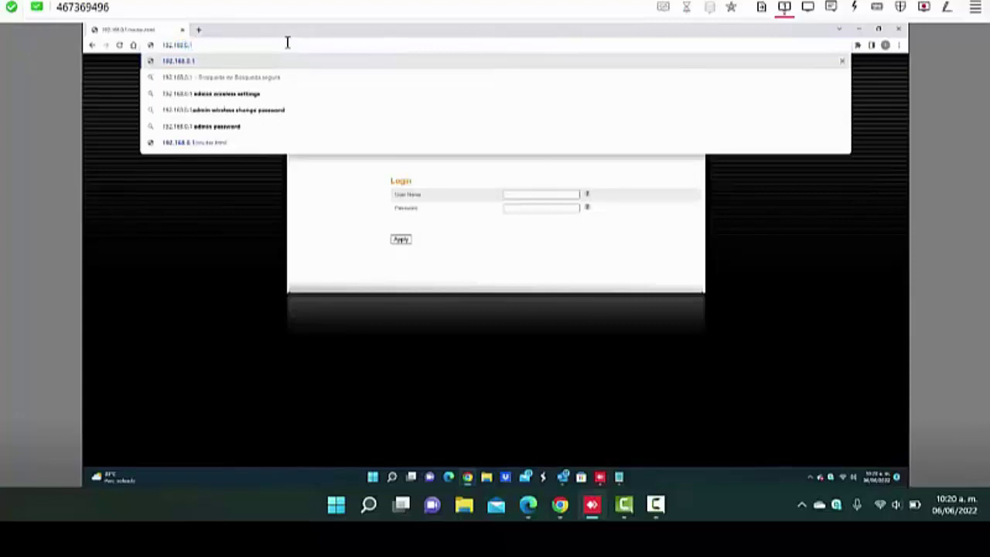
pyautogui.press('Return')
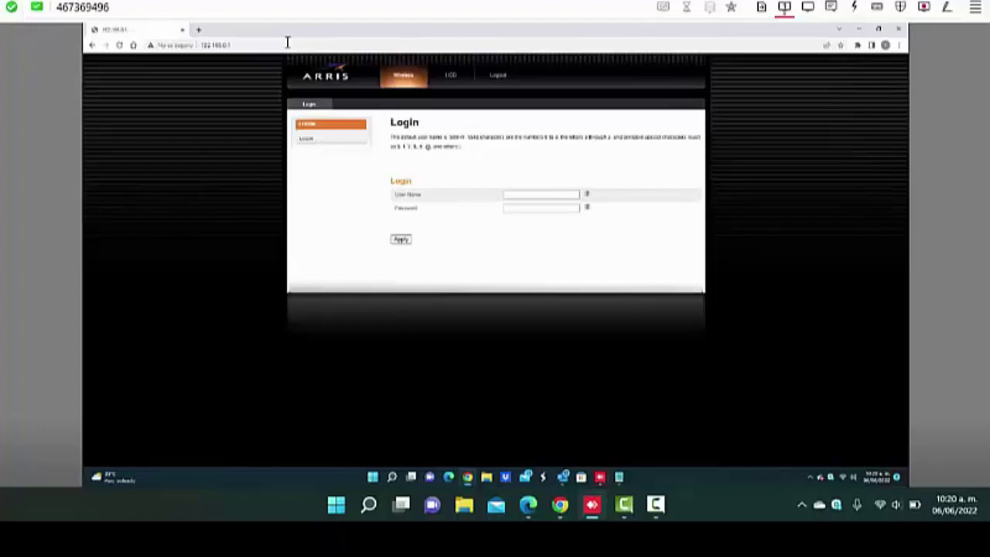
# - Sign back in with the administrator user name and password
pyautogui.click(523, 195)
pyautogui.write('ad')
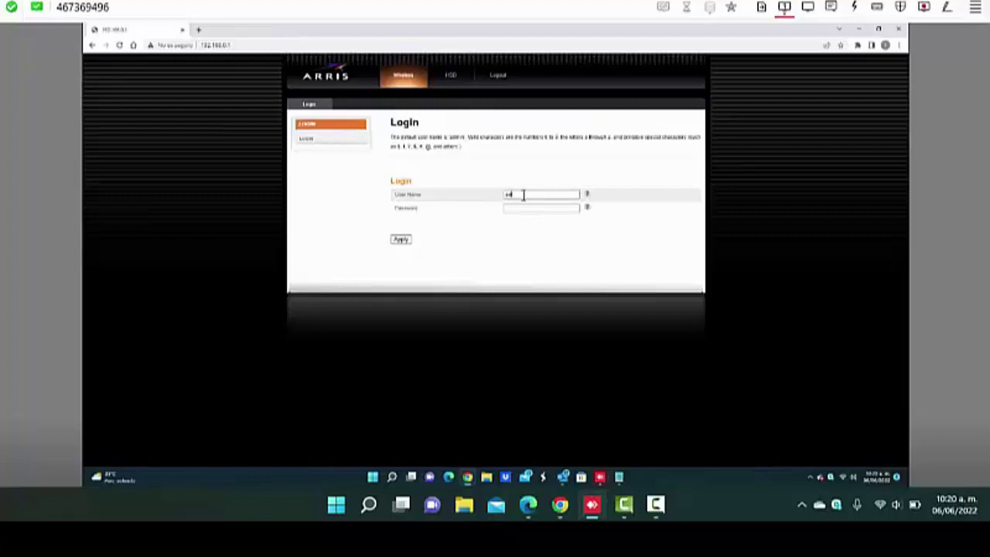
pyautogui.write('min')
pyautogui.click(530, 208)
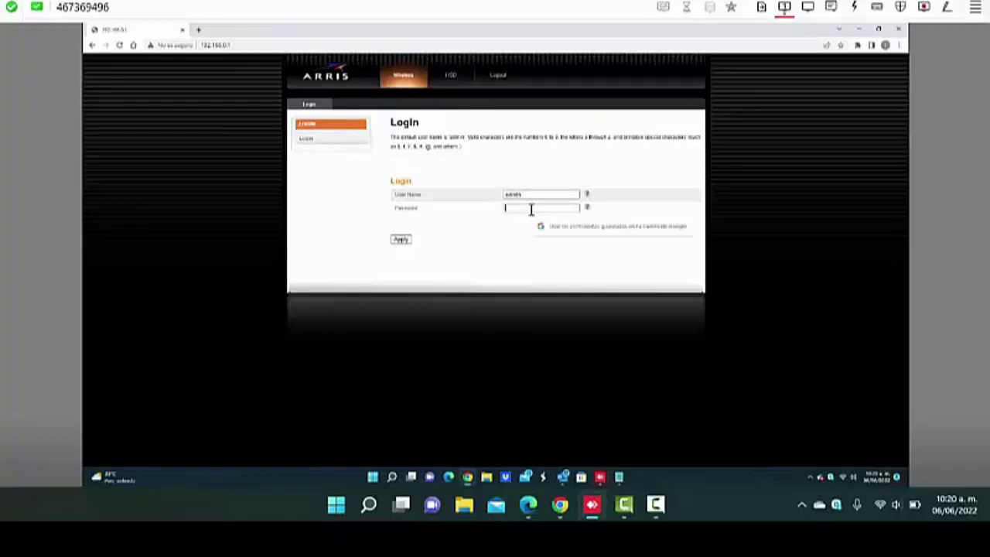
pyautogui.write('passw')
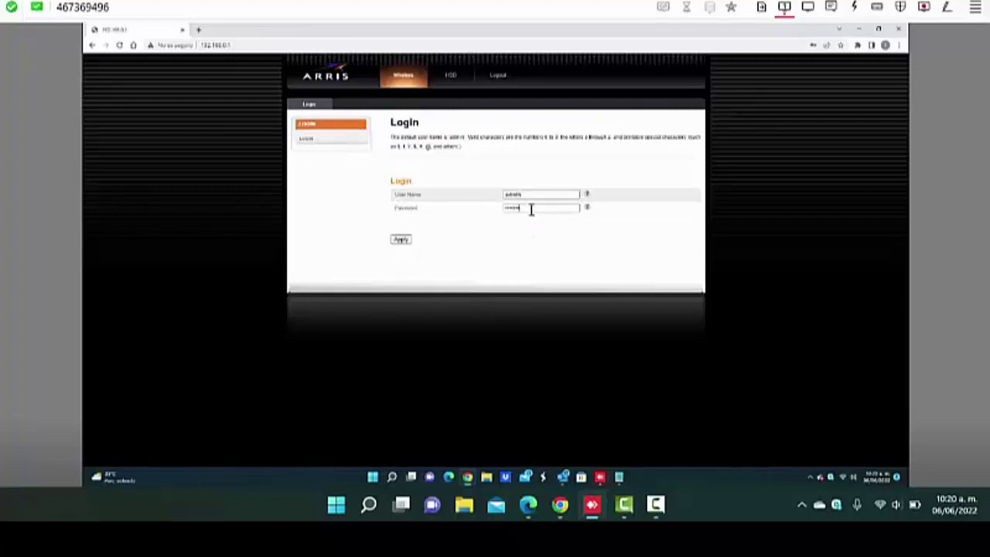
pyautogui.write('ord')
pyautogui.click(401, 240)
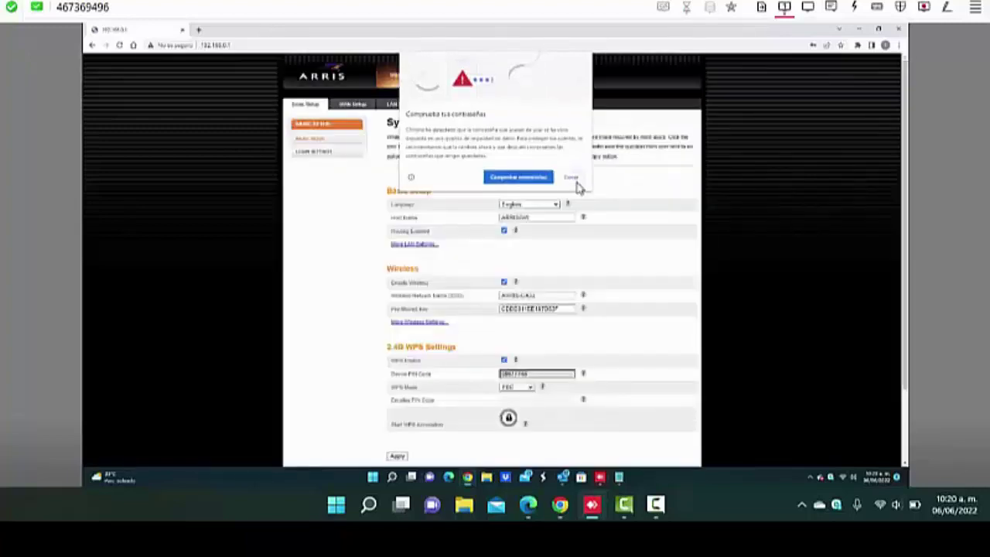
# - Dismiss Chrome's password warnings, then open a blank Notepad and minimize it
pyautogui.click(571, 180)
pyautogui.click(822, 189)
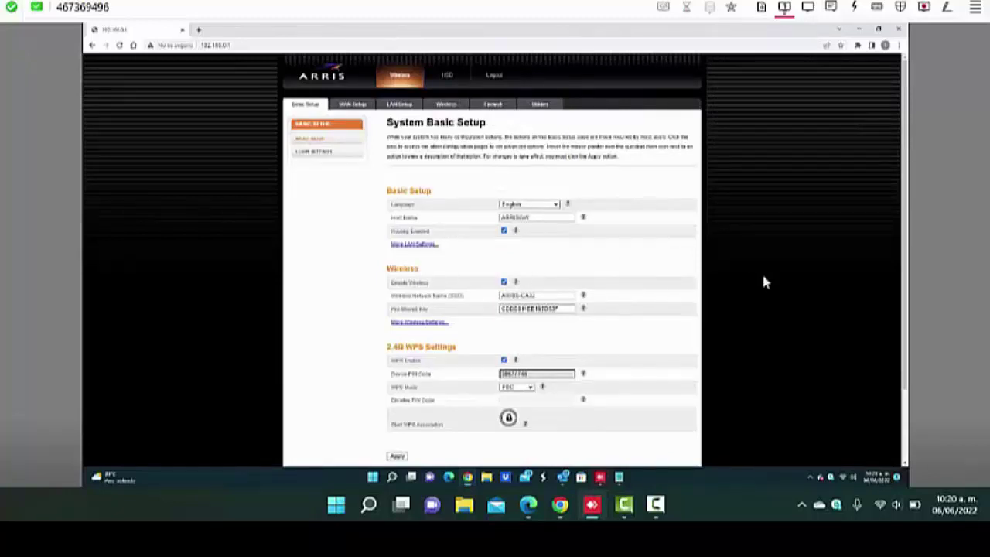
pyautogui.moveTo(908, 389); pyautogui.dragTo(904, 452)
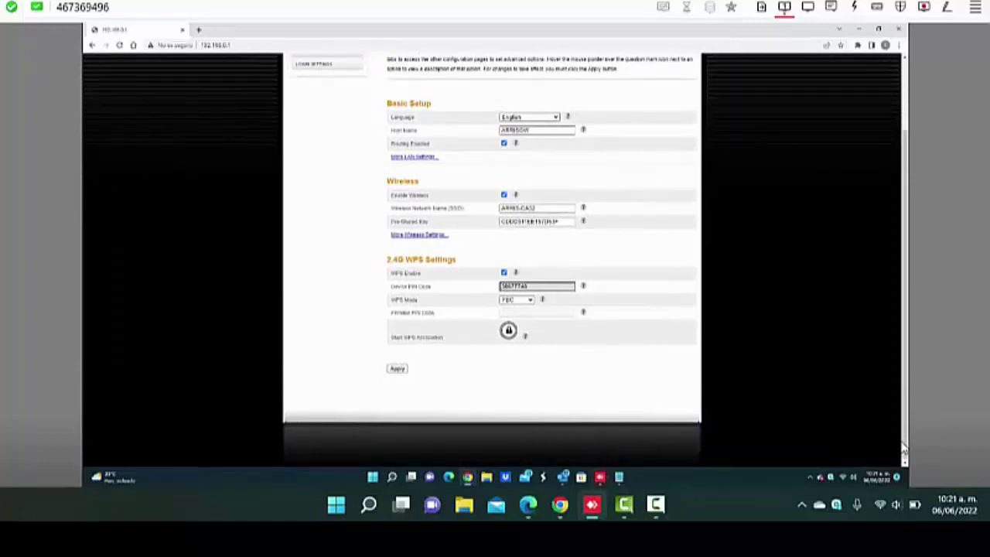
pyautogui.moveTo(903, 450)
pyautogui.mouseDown()
pyautogui.moveTo(910, 399)
pyautogui.moveTo(910, 433)
pyautogui.mouseUp()
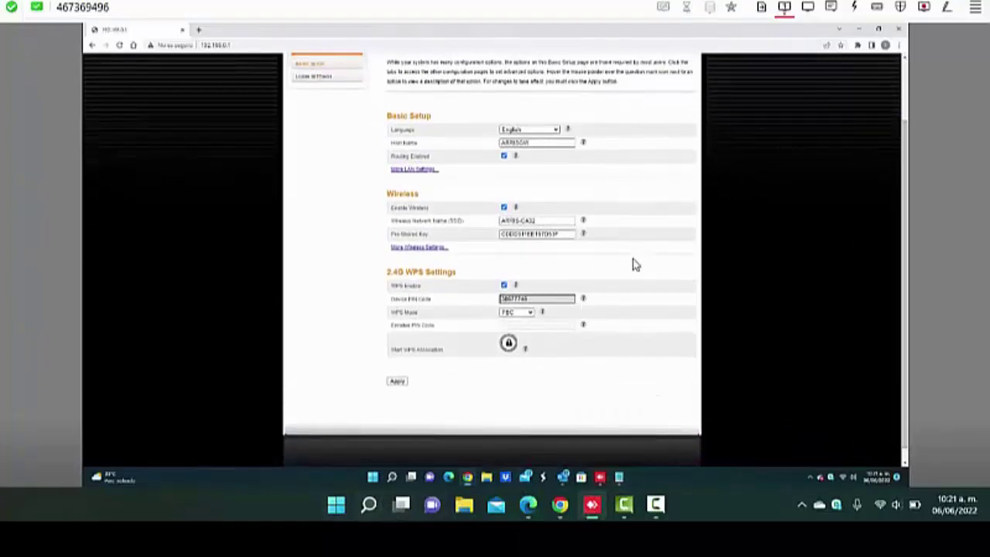
pyautogui.click(620, 477)
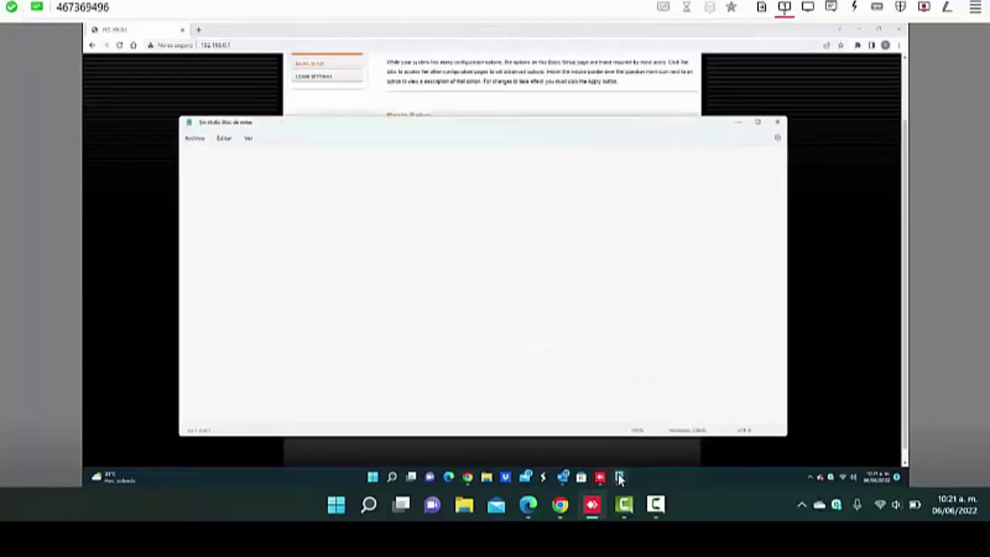
pyautogui.click(739, 119)
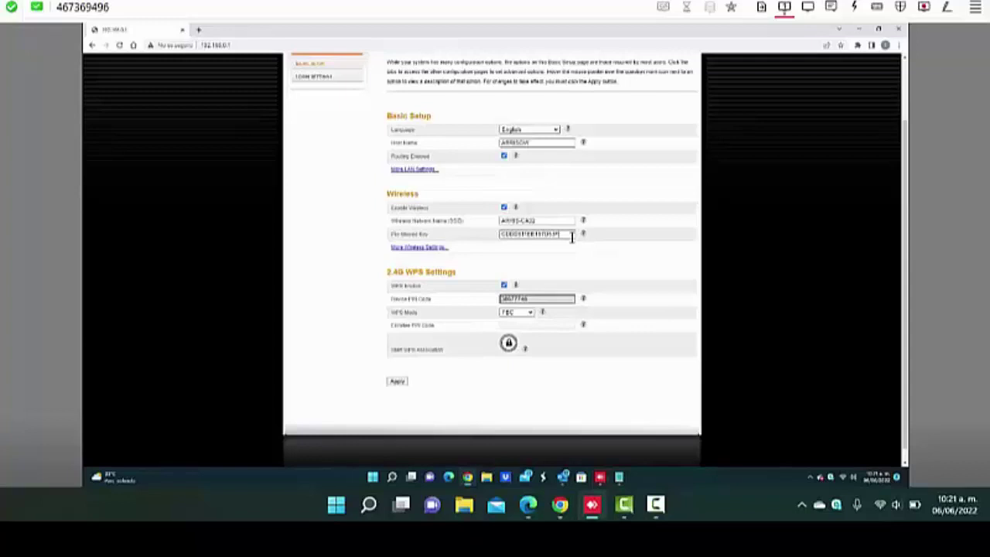
# - Replace the Wi-Fi pre-shared key with a new passphrase and select the key text
pyautogui.press('BackSpace')
pyautogui.press('BackSpace')
pyautogui.press('BackSpace')
pyautogui.press('BackSpace')
pyautogui.press('BackSpace')
pyautogui.press('BackSpace')
pyautogui.press('BackSpace')
pyautogui.press('BackSpace')
pyautogui.press('BackSpace')
pyautogui.press('BackSpace')
pyautogui.press('BackSpace')
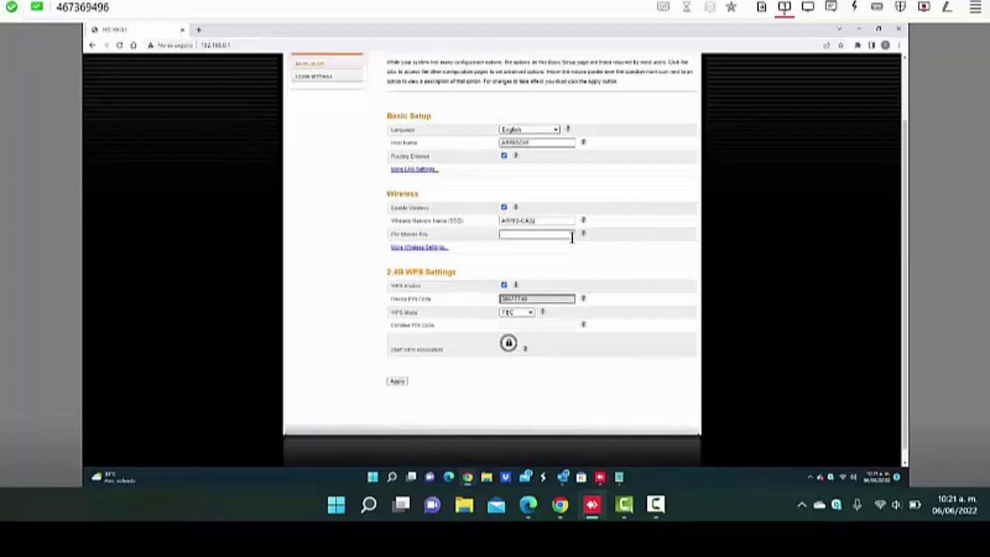
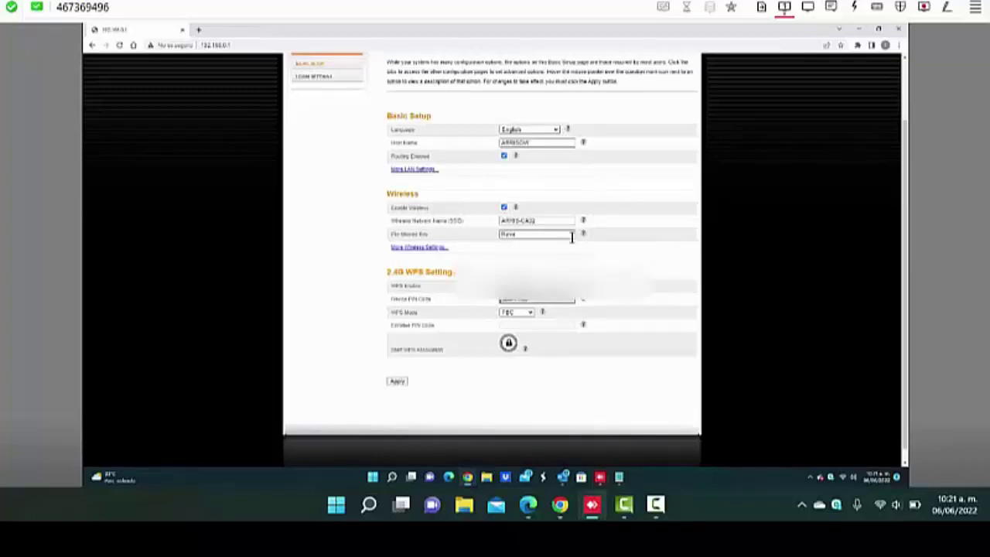
pyautogui.moveTo(563, 236); pyautogui.dragTo(490, 233)
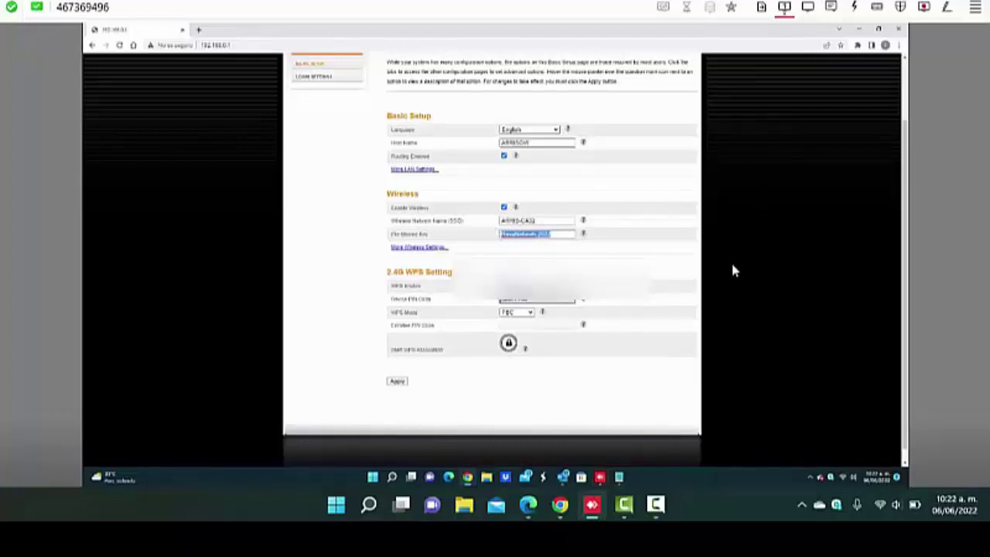
# - Open a maximized Notepad note and type the heading 'contraseña red inalámbrica'
pyautogui.click(858, 31)
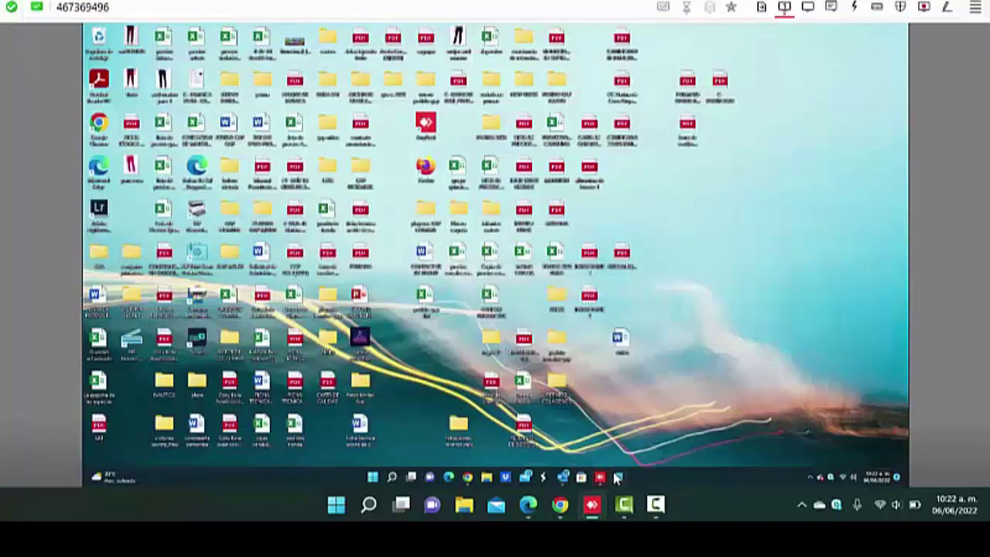
pyautogui.click(617, 477)
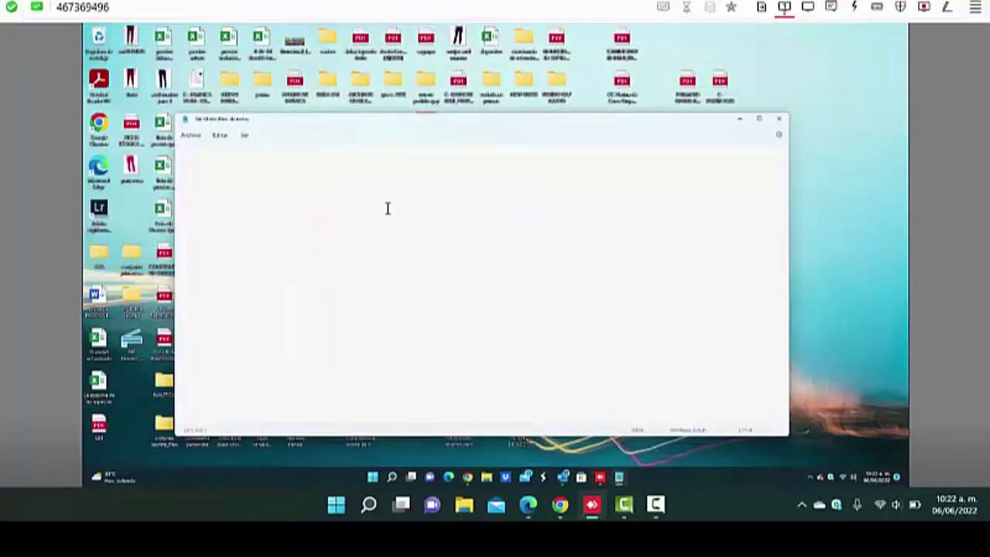
pyautogui.click(760, 121)
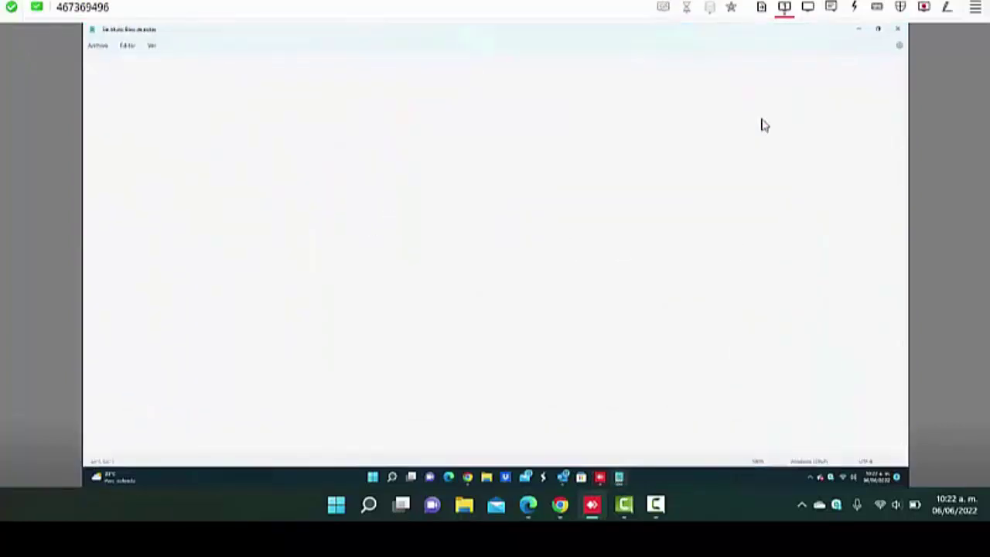
pyautogui.click(295, 156)
pyautogui.write('contraseña')
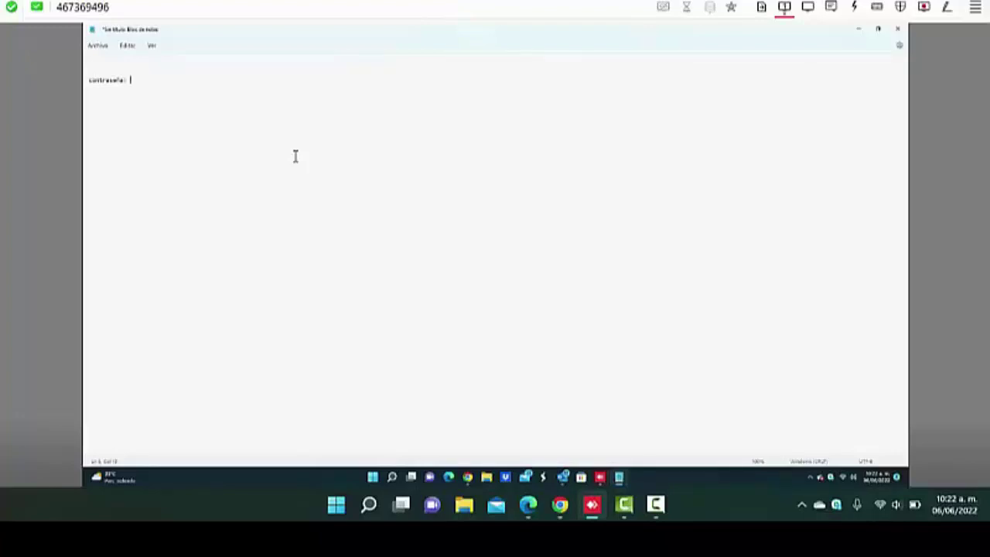
pyautogui.write(' red inalámbrica:')
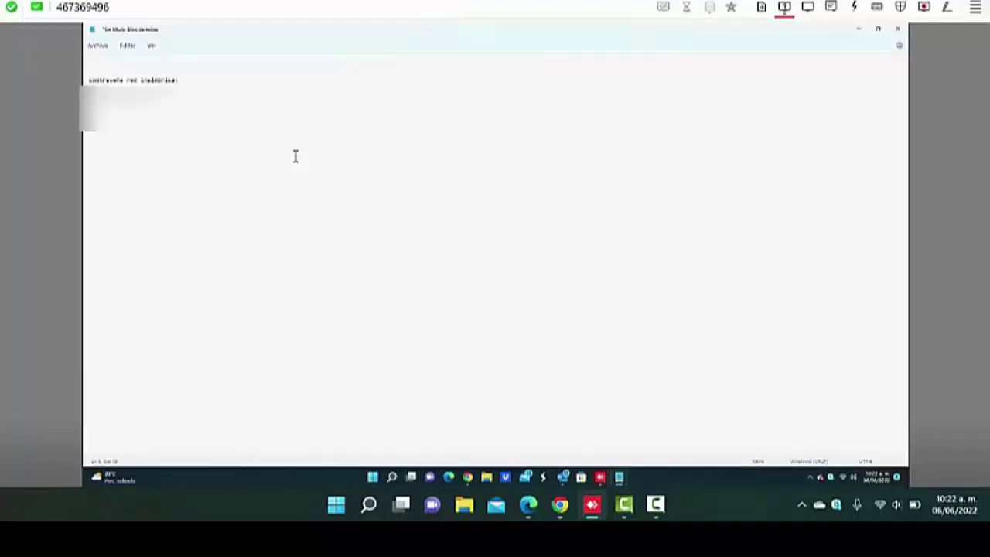
# - Save the note to the Desktop as 'contraseña.txt', then shrink the Notepad window
pyautogui.click(96, 46)
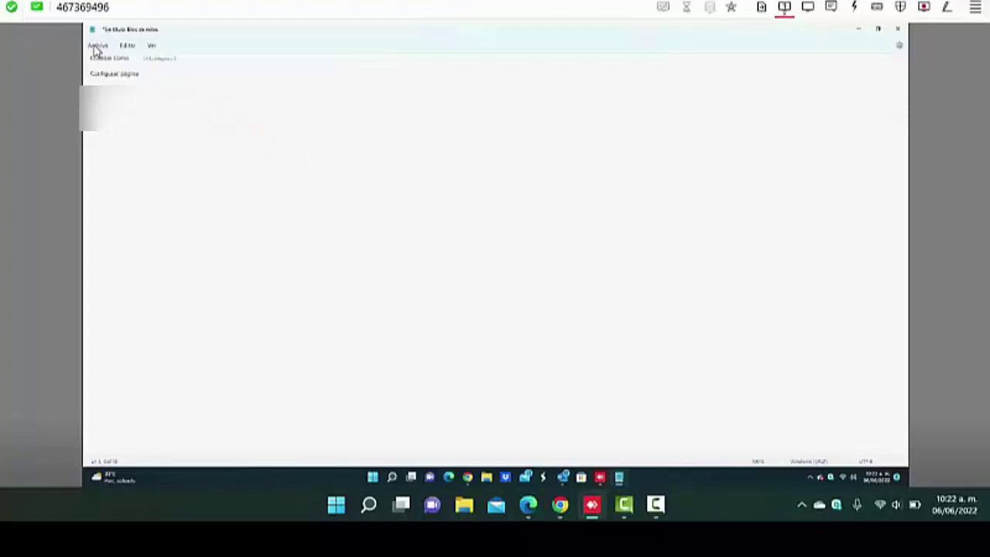
pyautogui.hotkey('ctrl', 's')
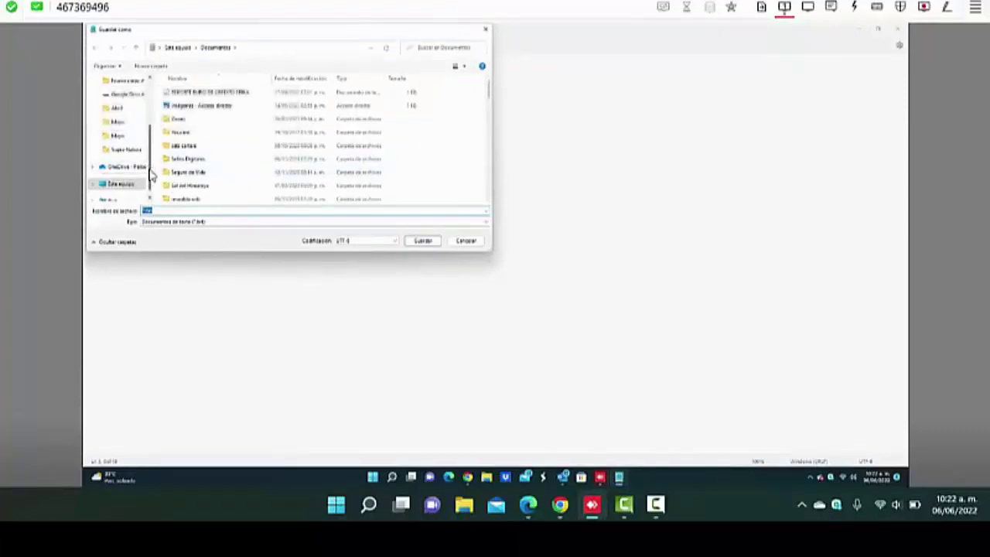
pyautogui.scroll(3, 151, 139)
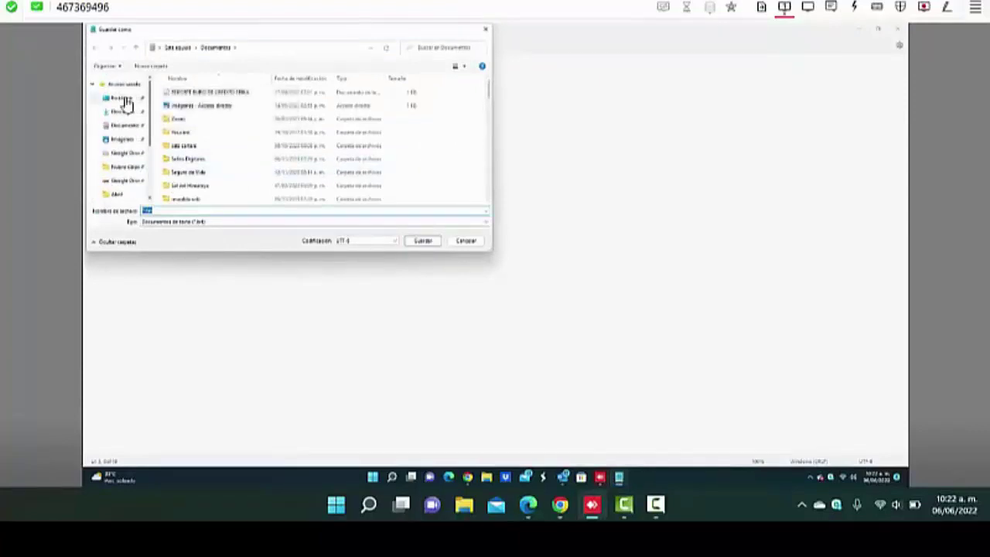
pyautogui.click(124, 98)
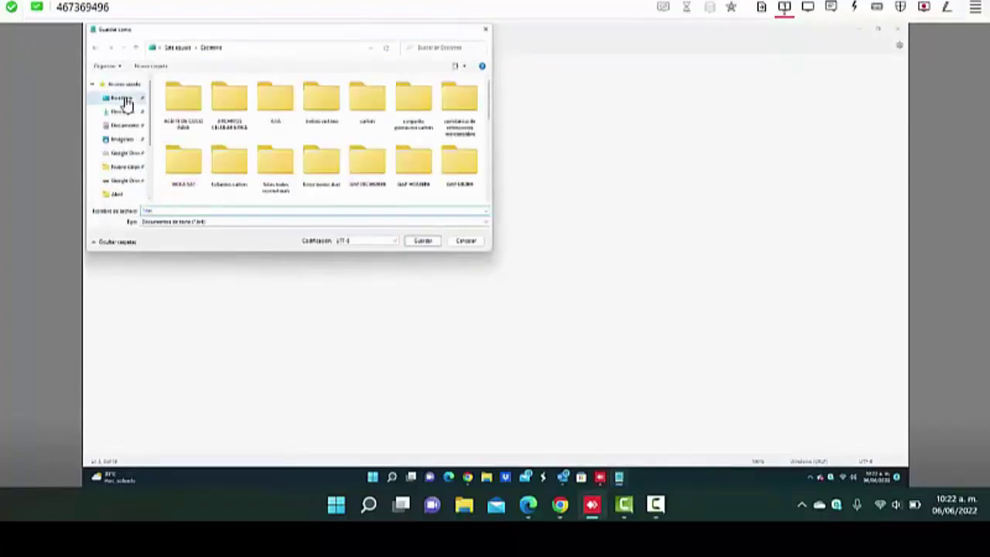
pyautogui.click(212, 210)
pyautogui.write('contraseña')
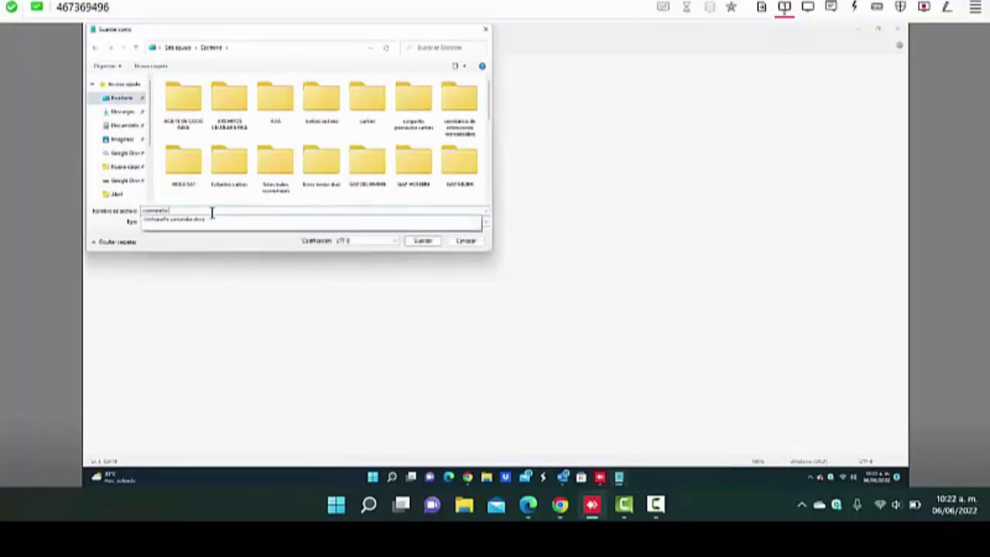
pyautogui.write('.txt')
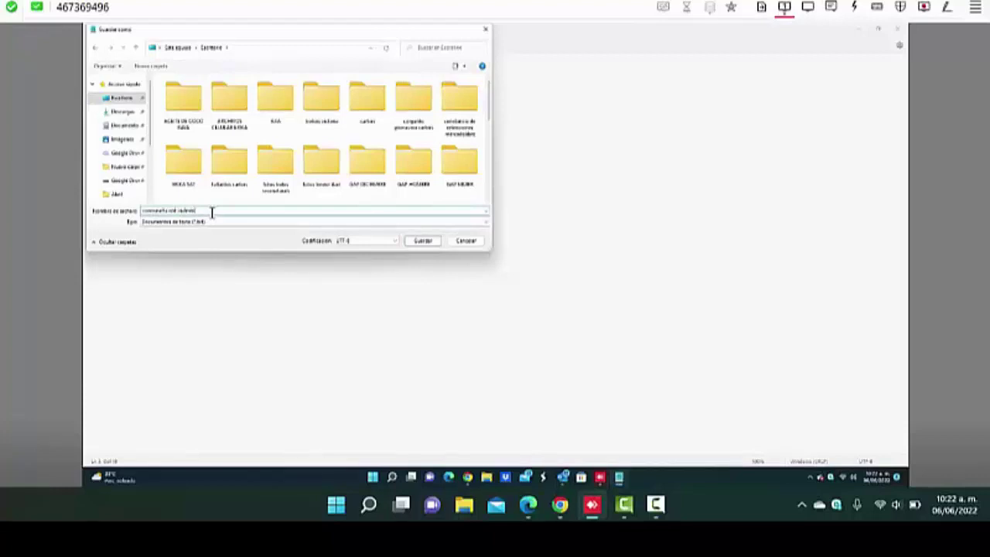
pyautogui.click(430, 246)
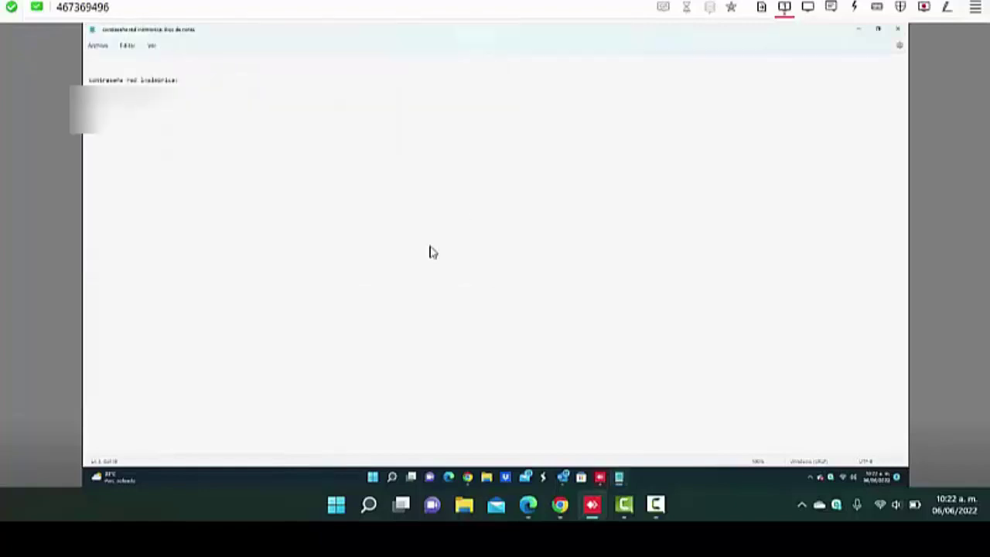
pyautogui.click(879, 32)
pyautogui.click(879, 35)
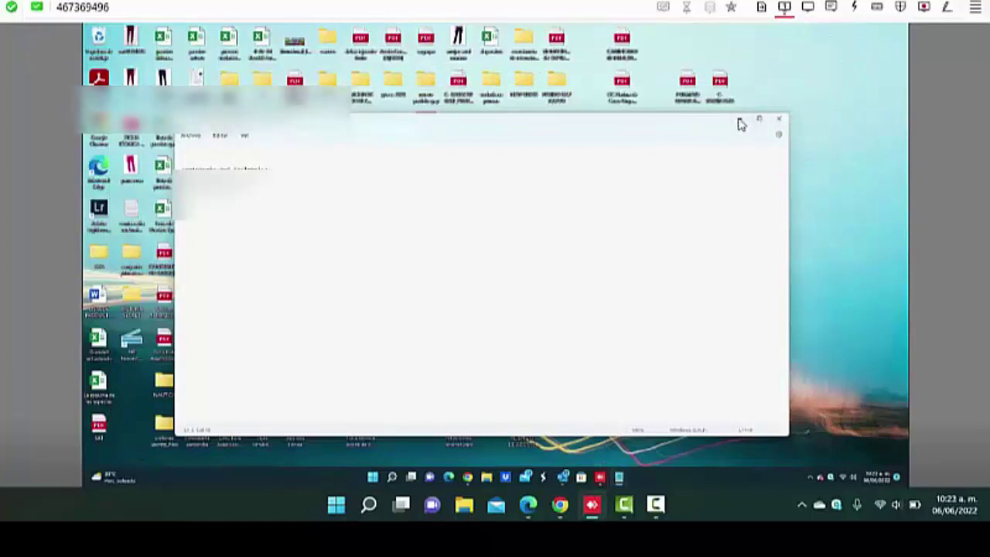
# - Put Notepad away, return to the router's Basic Setup page and apply the wireless changes
pyautogui.click(740, 124)
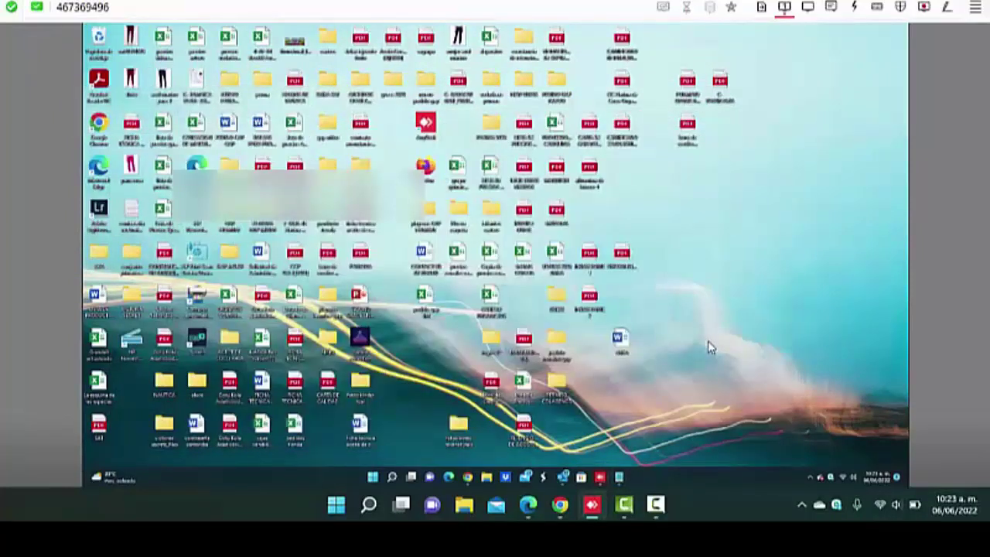
pyautogui.click(468, 477)
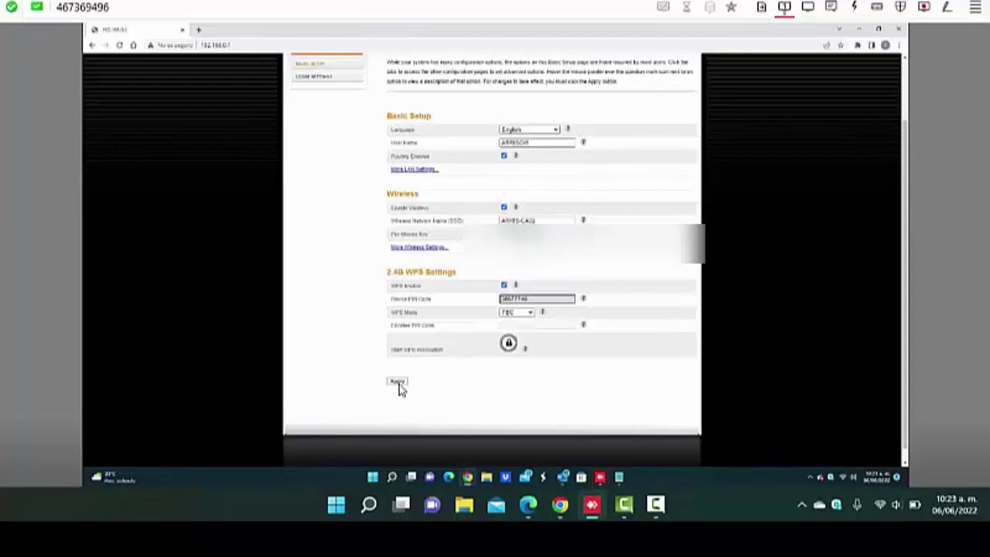
pyautogui.click(397, 384)
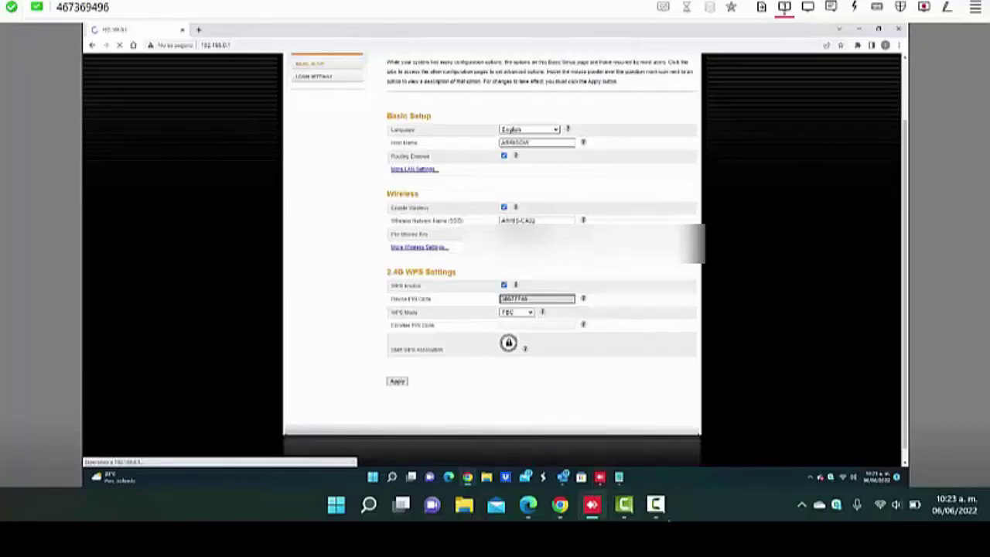
pyautogui.click(626, 507)
pyautogui.click(626, 507)
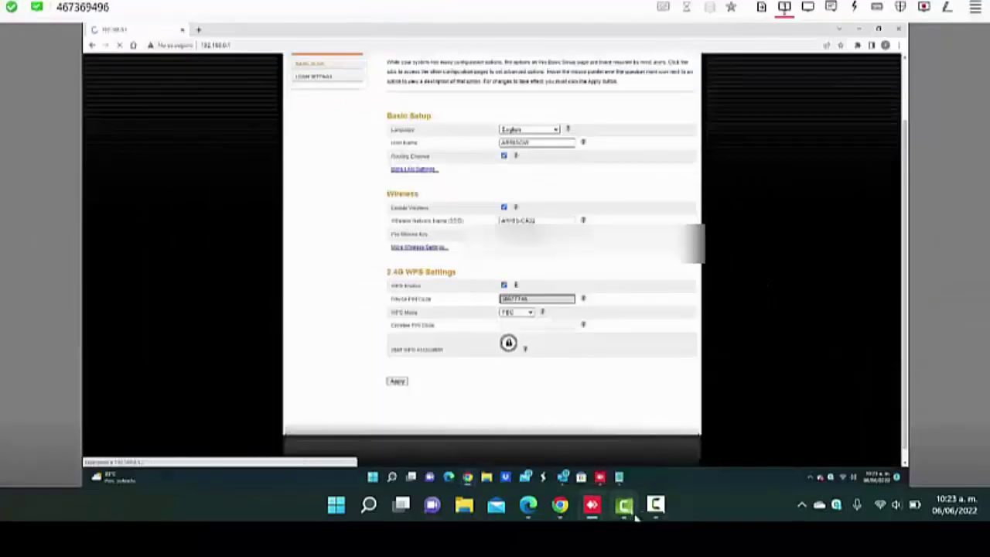
pyautogui.click(655, 506)
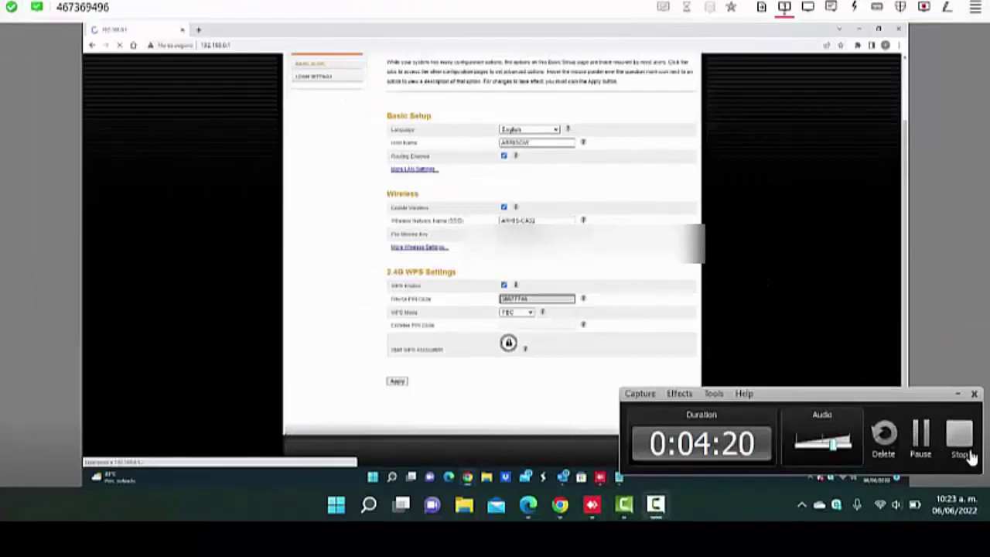
pyautogui.click(972, 456)
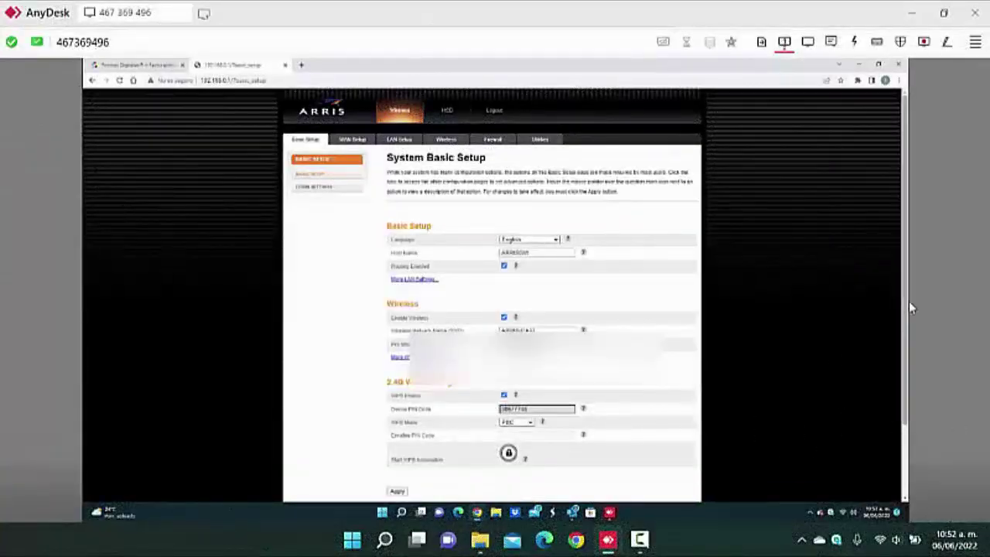
# - Scroll through Basic Setup, then go to the Wireless page with network name and key
pyautogui.moveTo(906, 304); pyautogui.dragTo(902, 406)
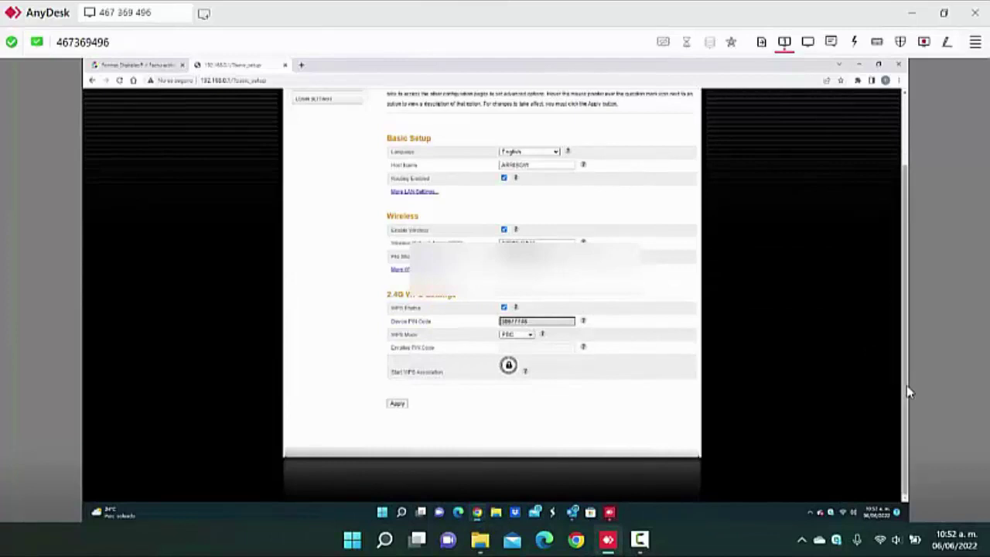
pyautogui.moveTo(908, 394); pyautogui.dragTo(920, 246)
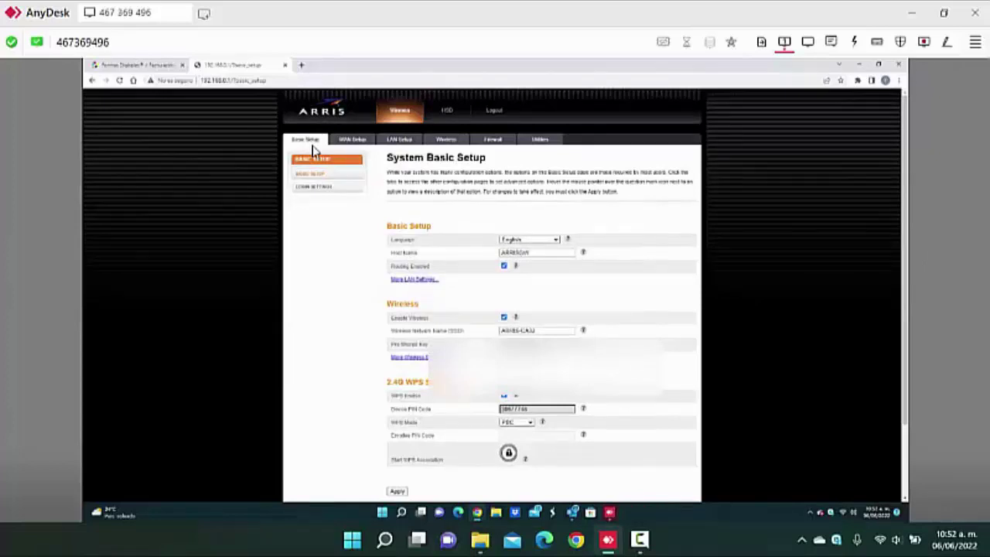
pyautogui.click(448, 144)
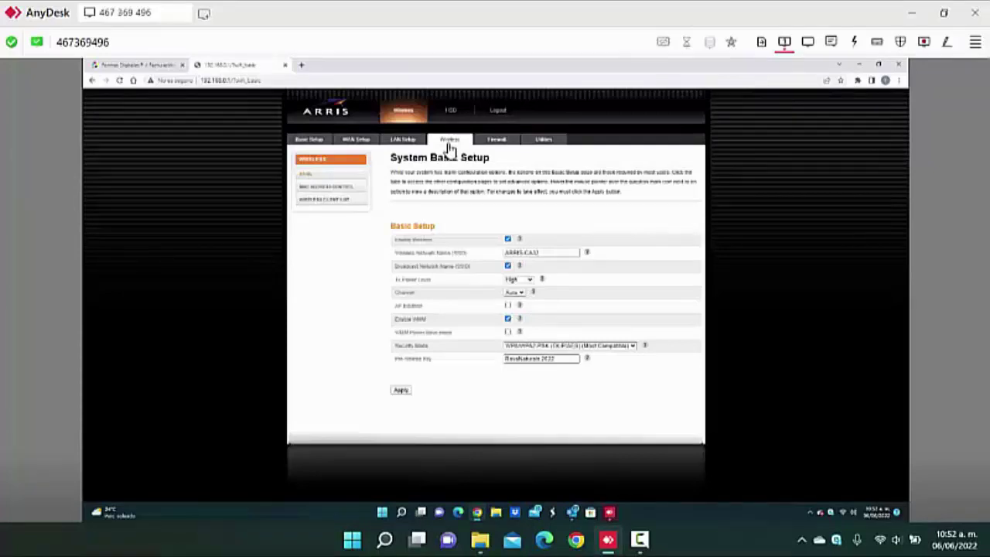
# - Check that firewall, DoS protection and ping blocking are enabled, then go to Utilities
pyautogui.click(503, 147)
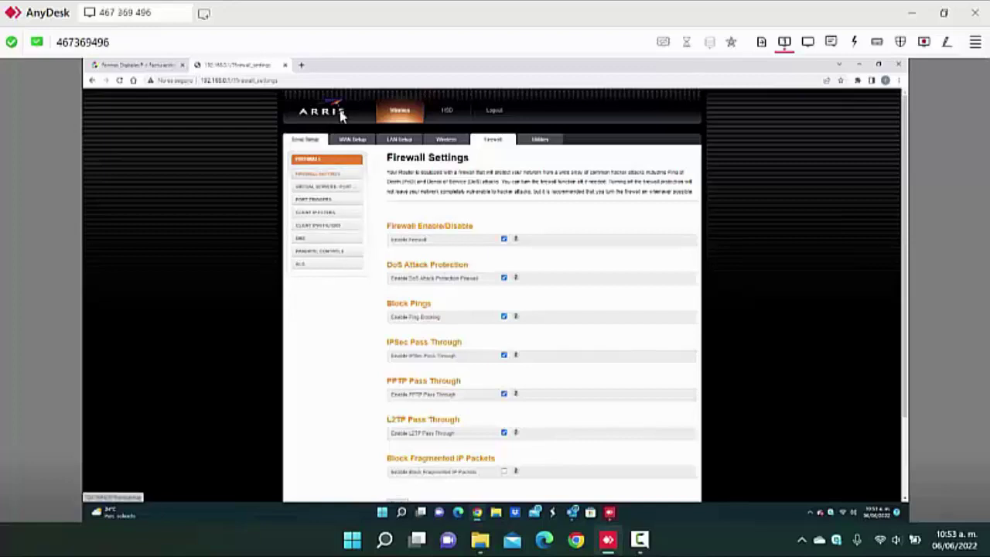
pyautogui.click(548, 146)
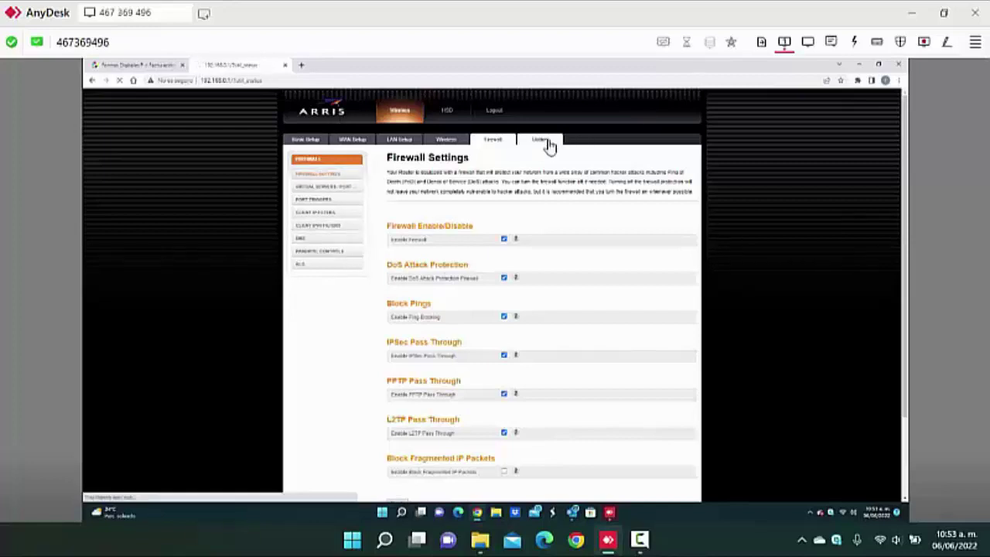